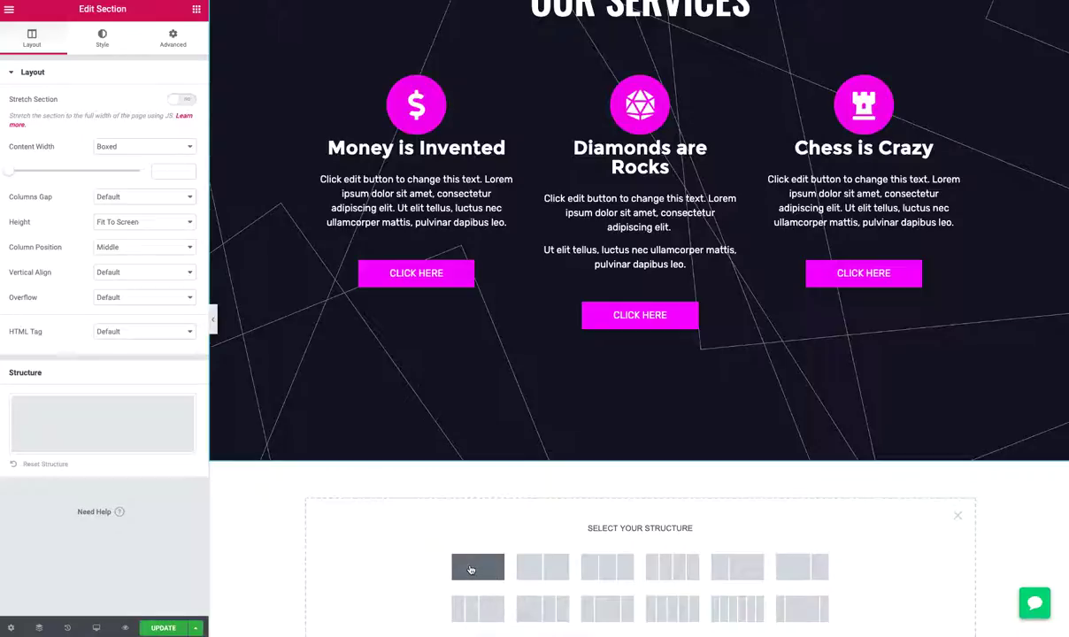
# - Insert an empty three-column section below the services section and delete it
pyautogui.scroll(2, 469, 566)
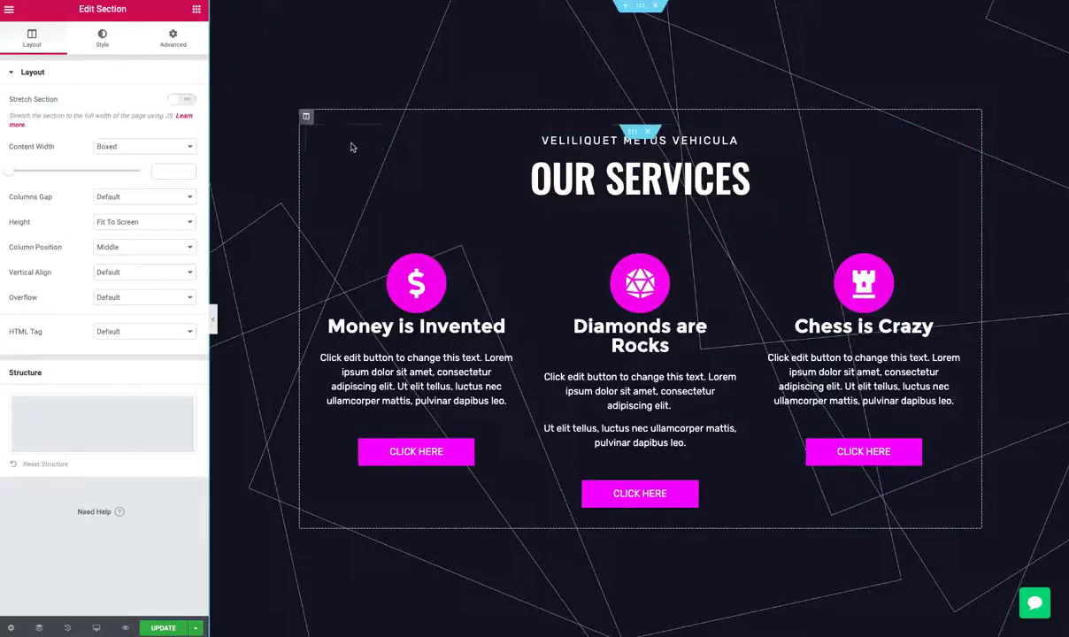
pyautogui.scroll(-3, 350, 147)
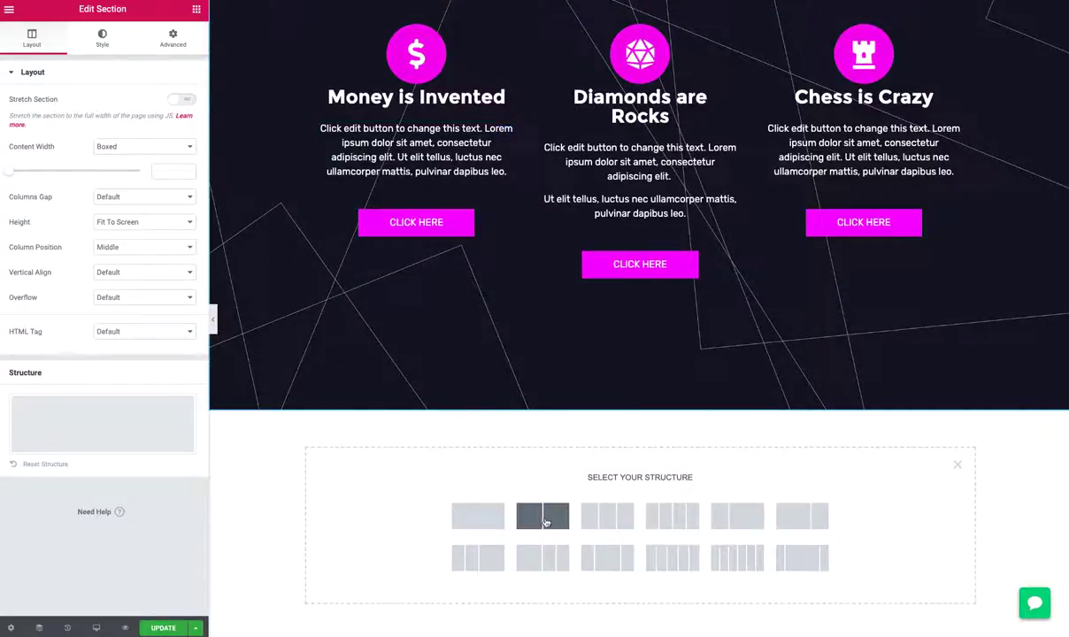
pyautogui.click(604, 521)
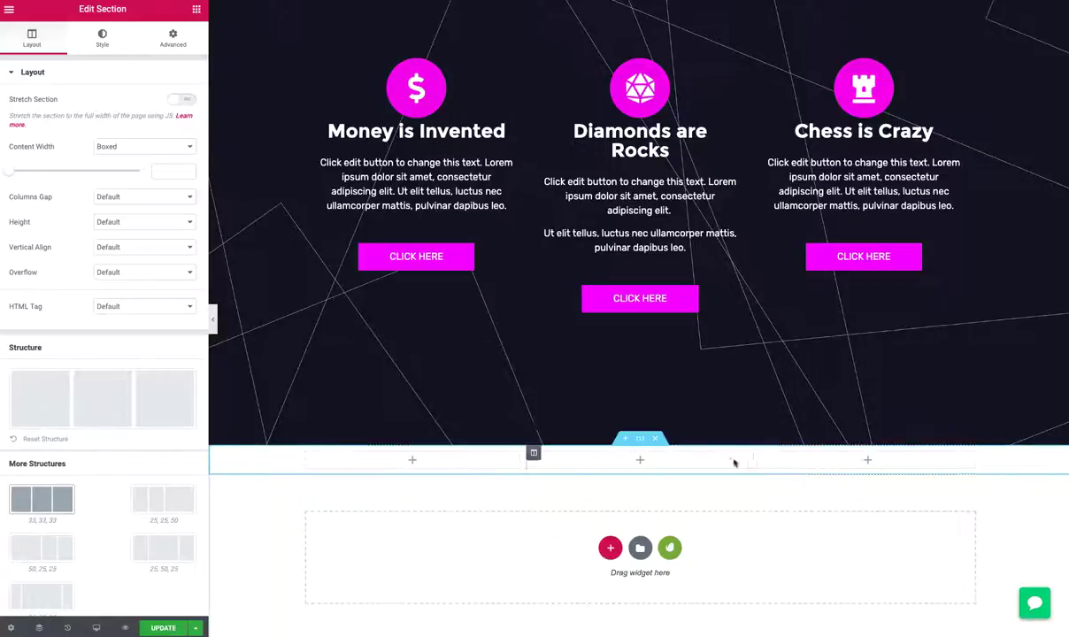
pyautogui.click(659, 440)
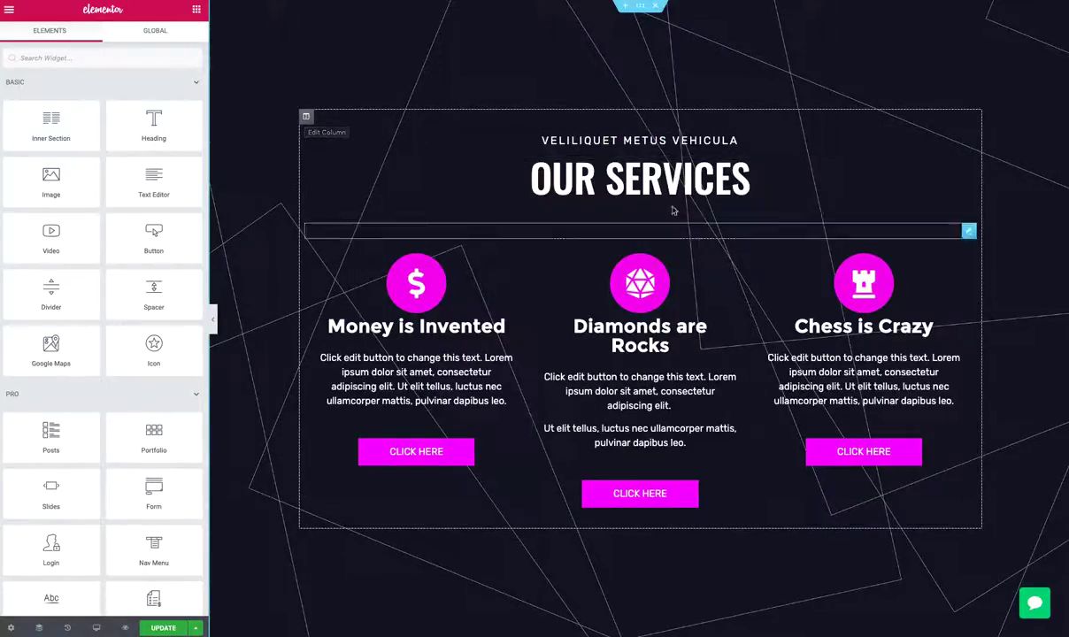
# - Browse the Envato Elements library's template kits, Logo Grid blocks and photos, and close the library
pyautogui.scroll(-2, 539, 349)
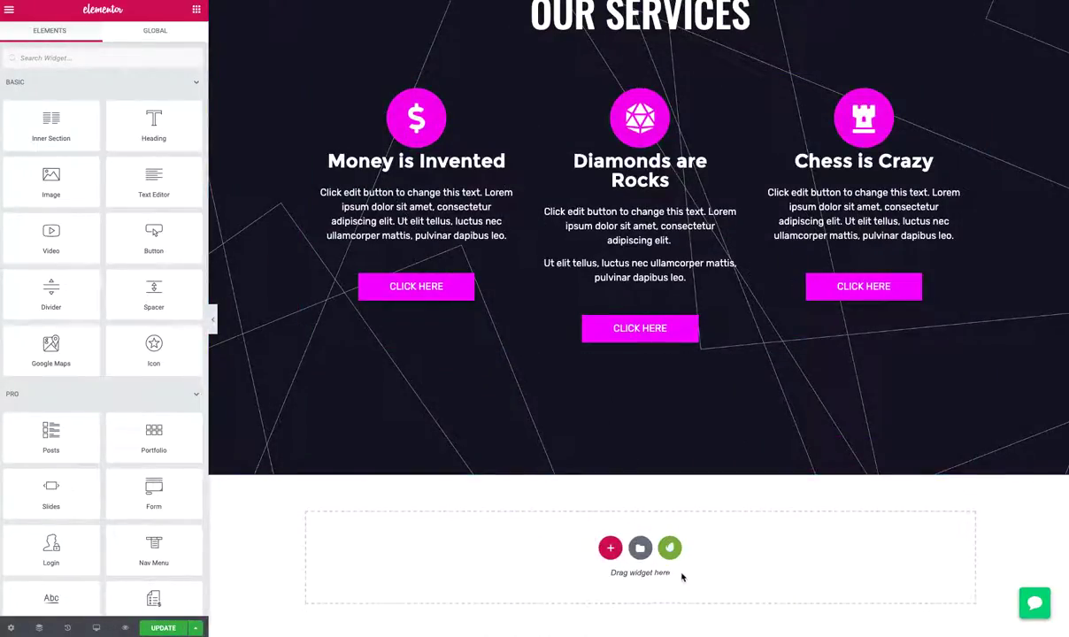
pyautogui.click(670, 549)
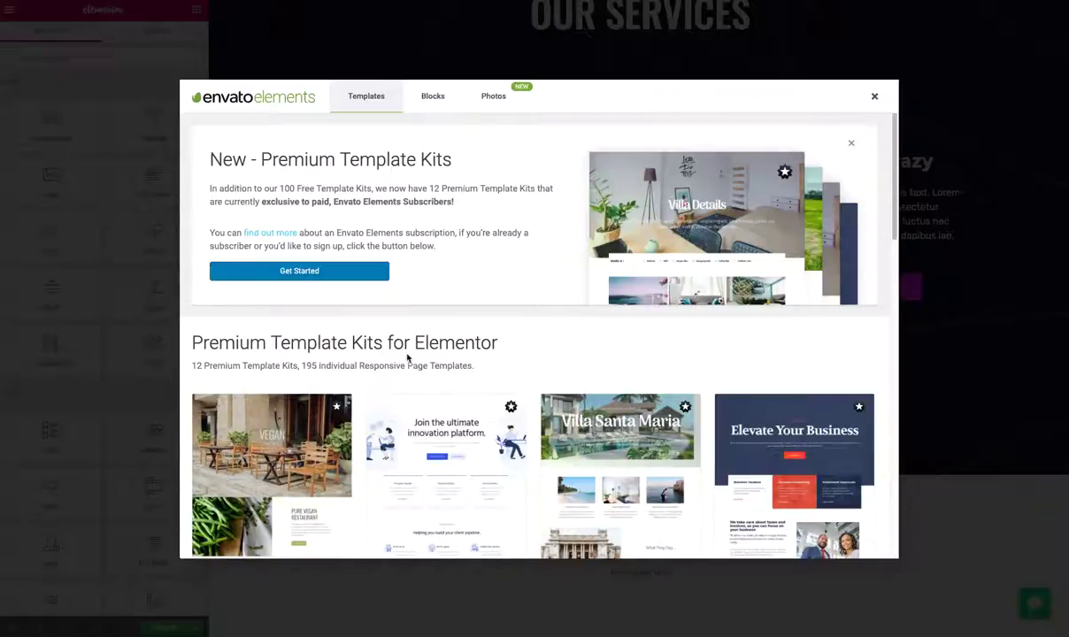
pyautogui.scroll(-6, 408, 358)
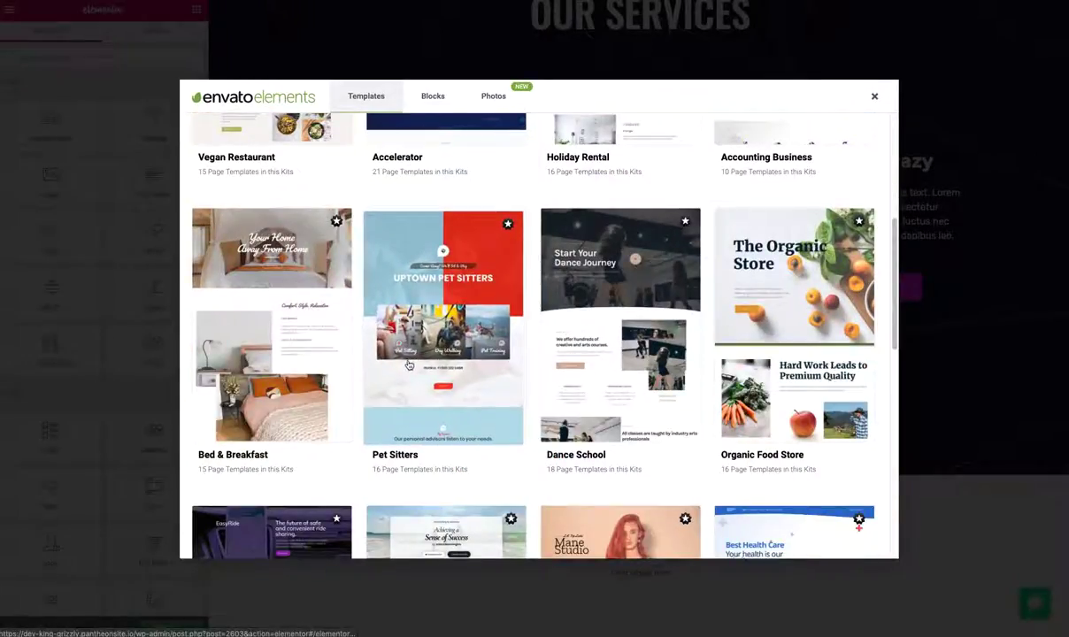
pyautogui.scroll(8, 408, 364)
pyautogui.click(432, 97)
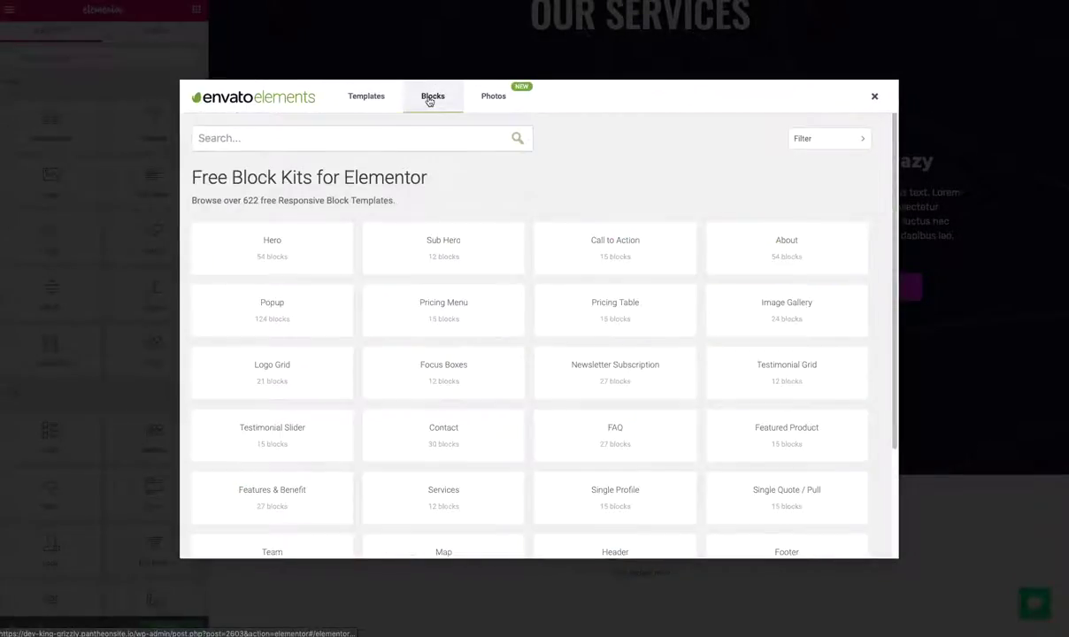
pyautogui.click(301, 363)
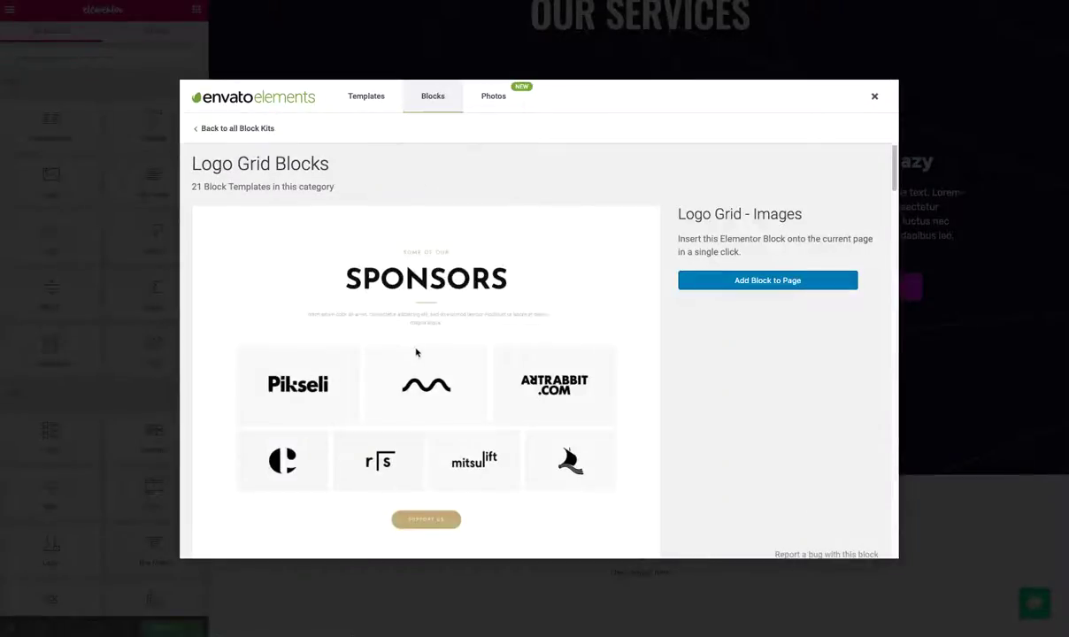
pyautogui.scroll(-10, 416, 352)
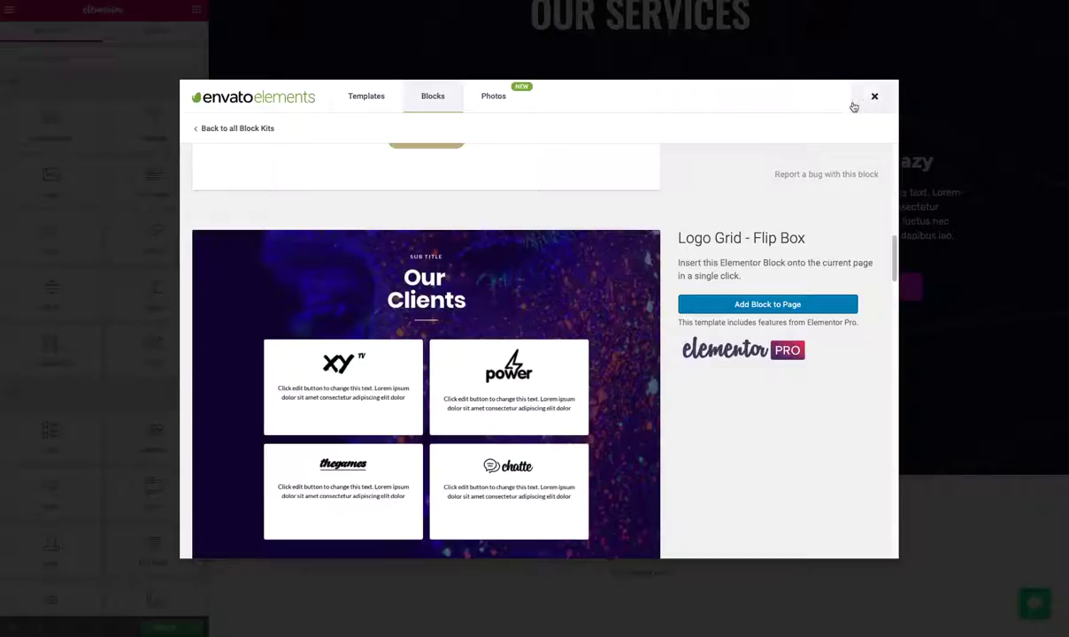
pyautogui.click(496, 105)
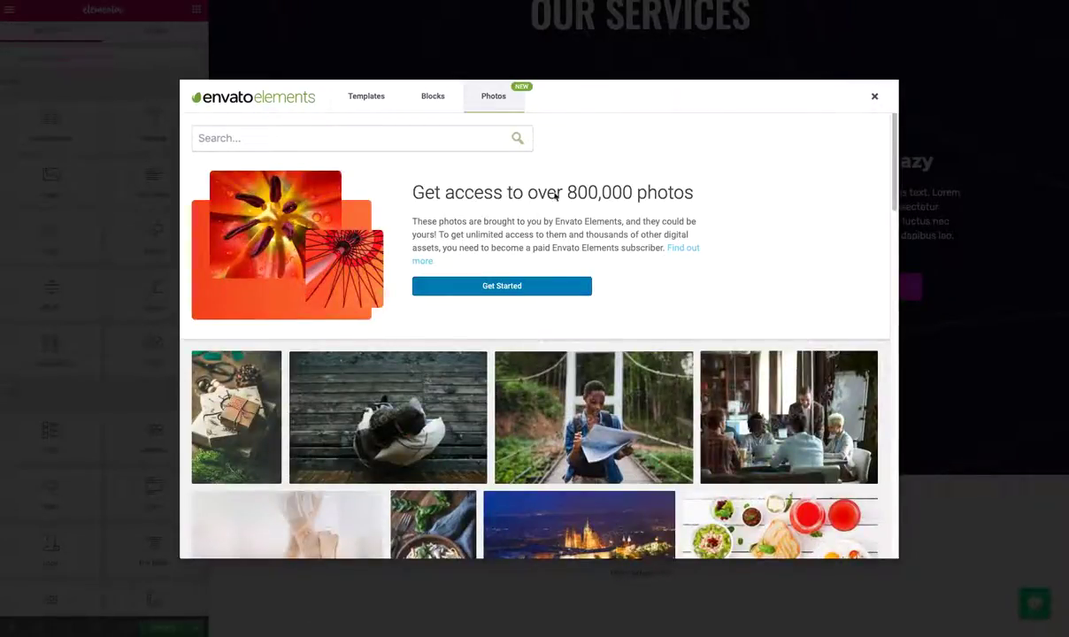
pyautogui.scroll(-5, 582, 206)
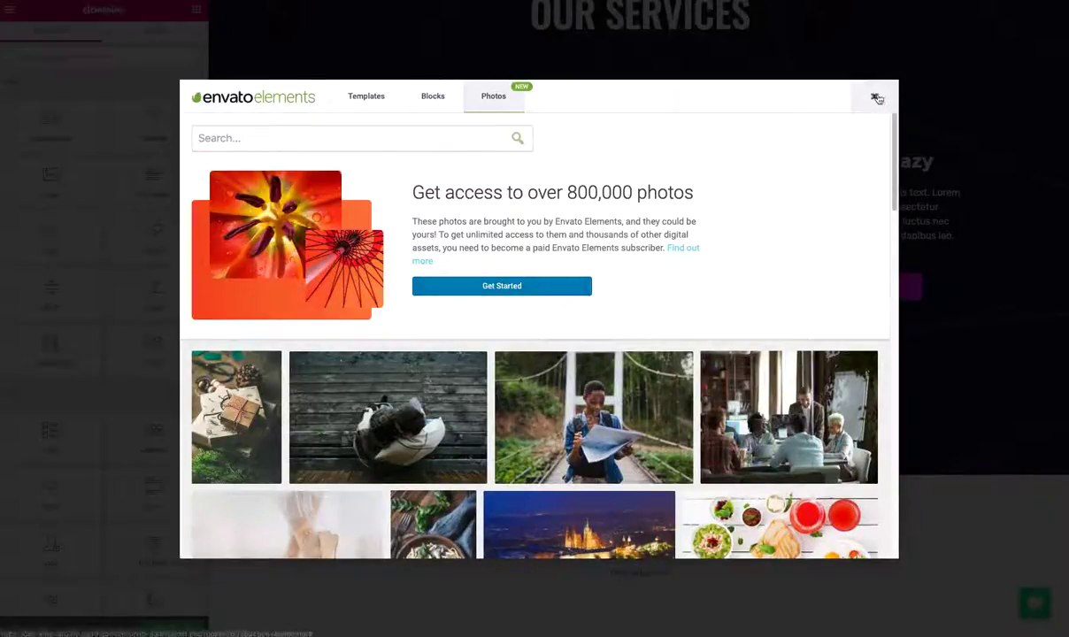
pyautogui.click(874, 96)
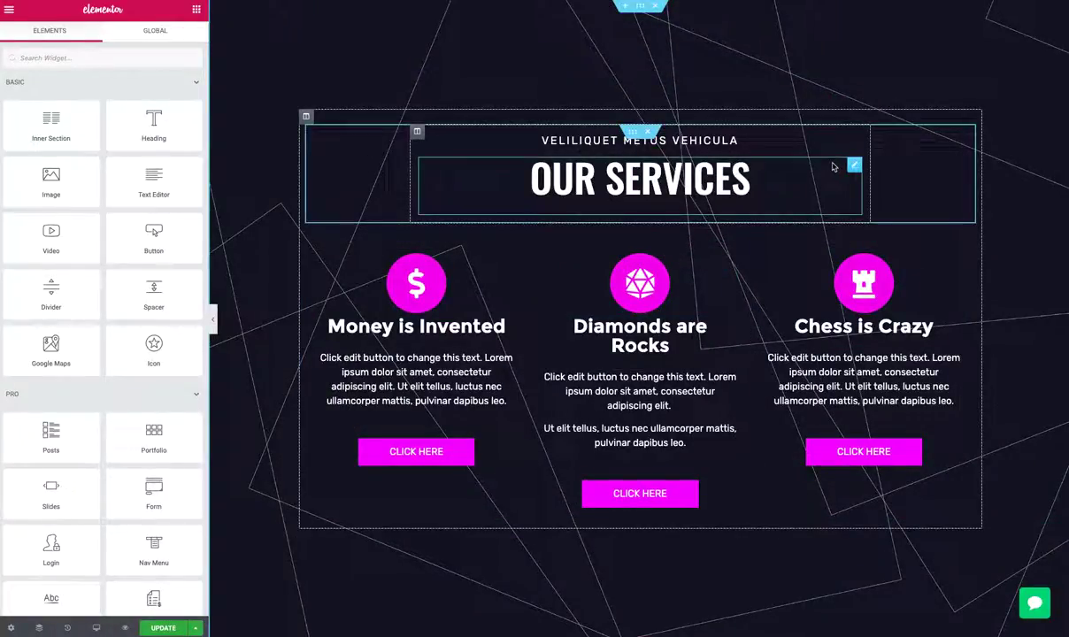
# - Try Top, Bottom and Stretch as the services section's column position and return it to Middle
pyautogui.scroll(-2, 831, 166)
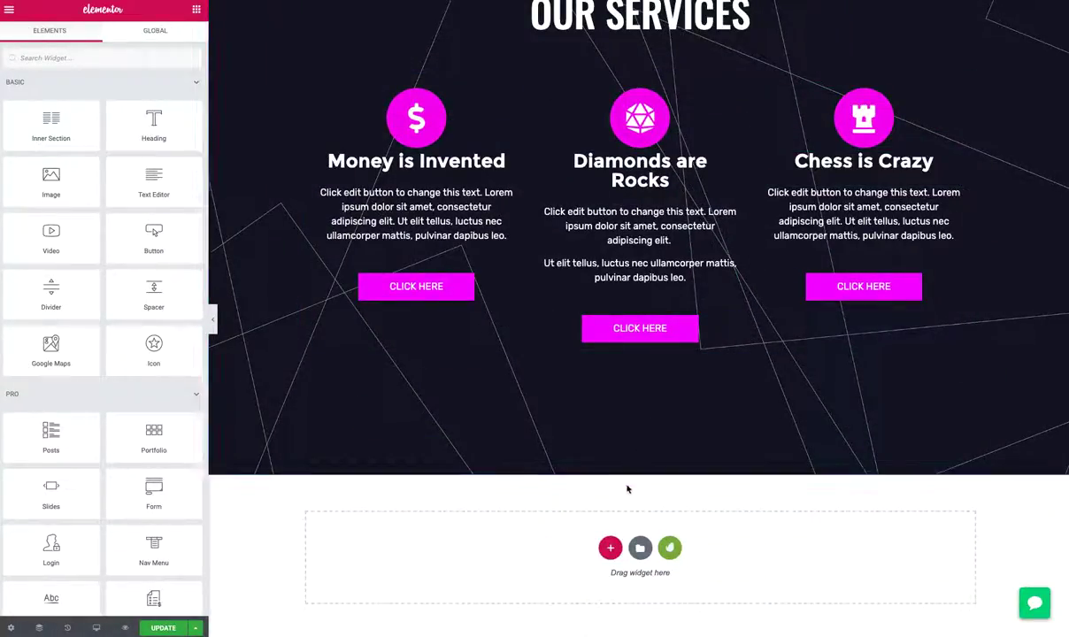
pyautogui.scroll(2, 663, 516)
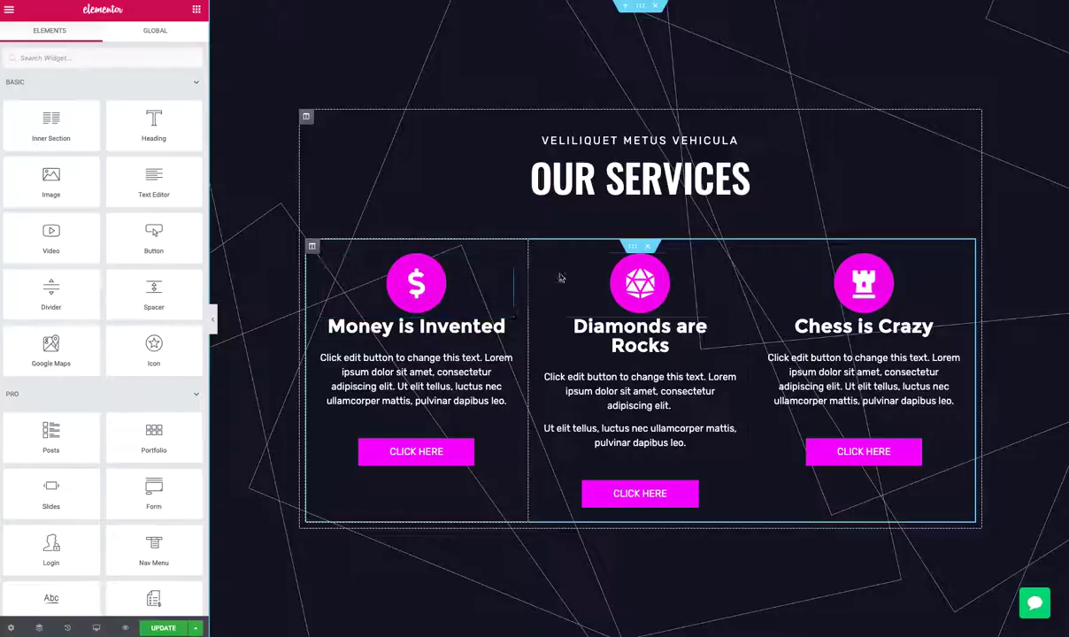
pyautogui.click(640, 6)
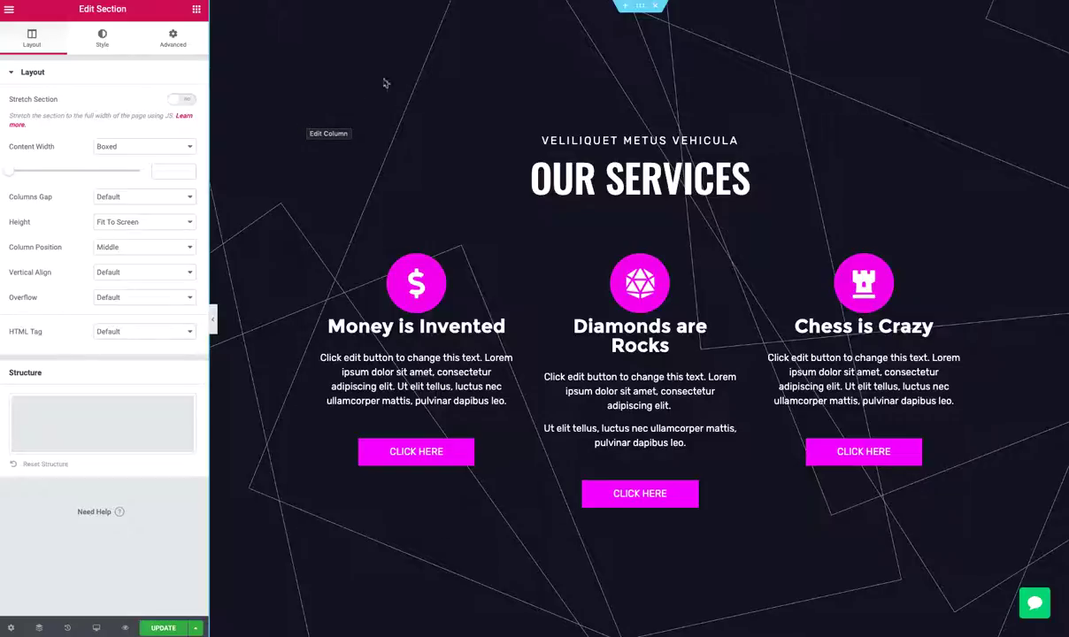
pyautogui.click(141, 247)
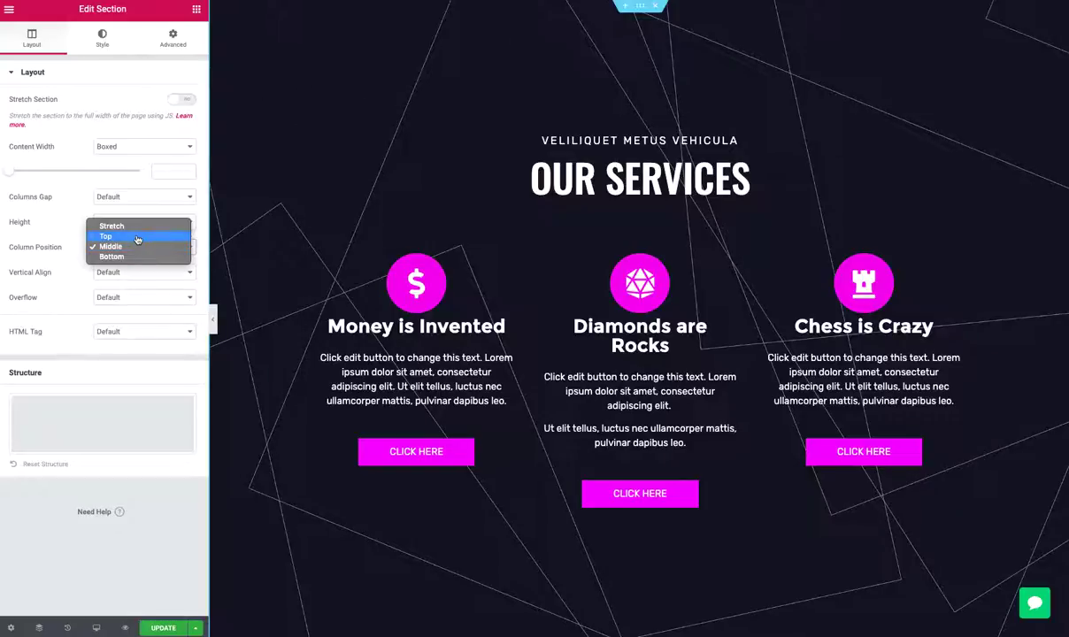
pyautogui.click(137, 237)
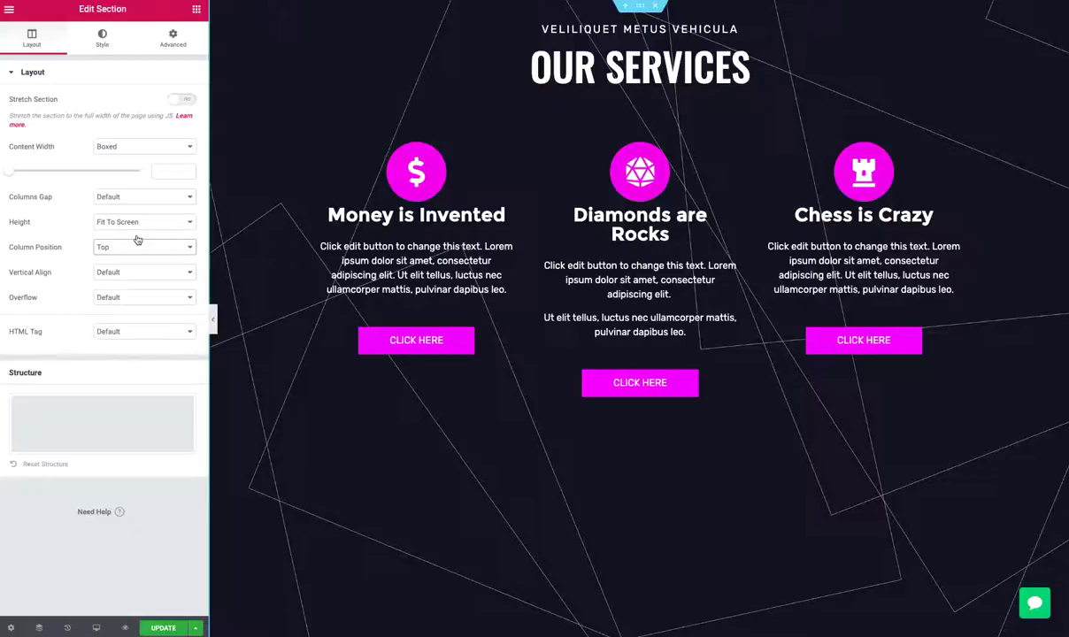
pyautogui.click(135, 244)
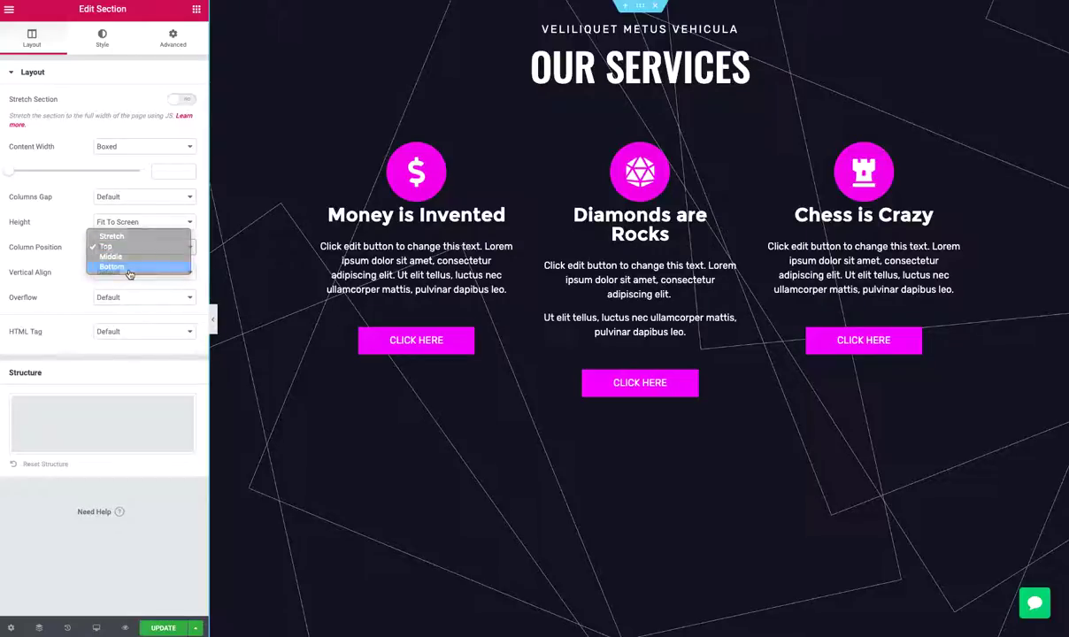
pyautogui.click(128, 265)
pyautogui.click(125, 248)
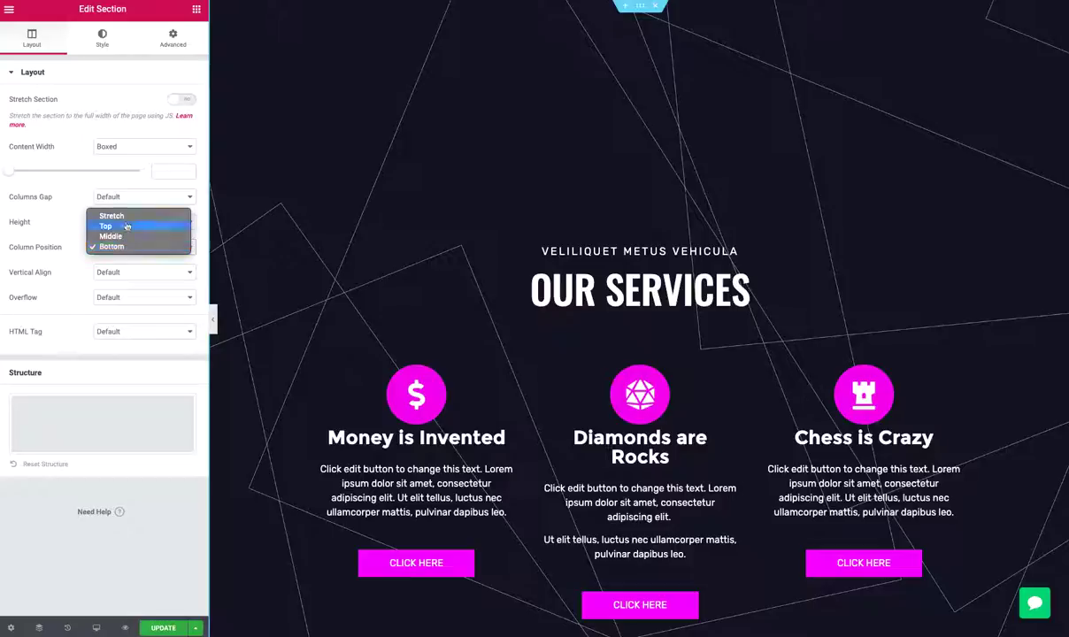
pyautogui.click(127, 213)
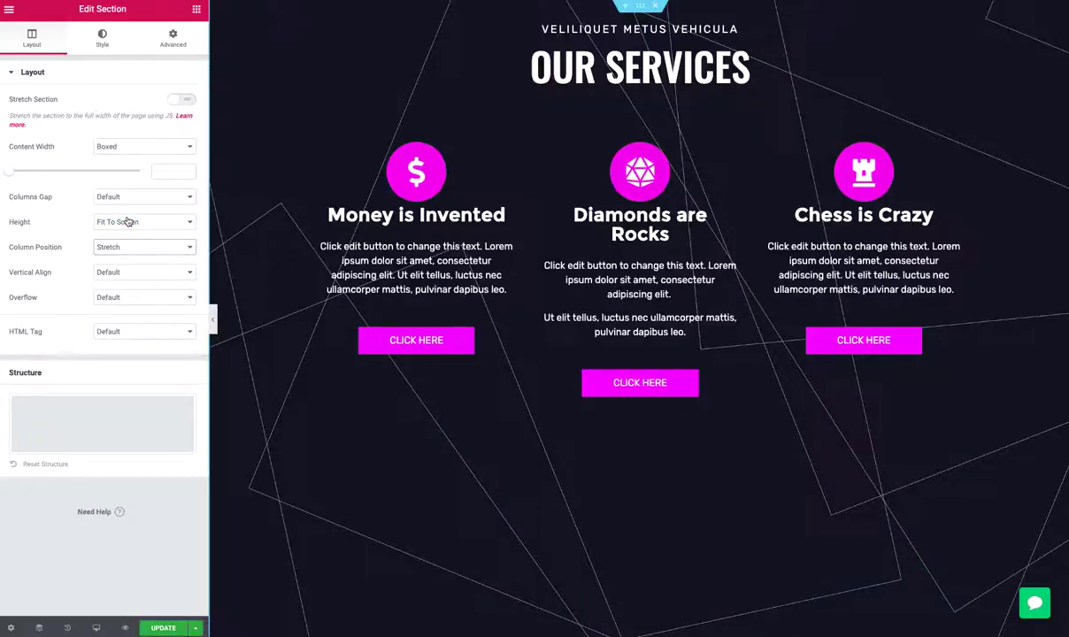
pyautogui.click(97, 246)
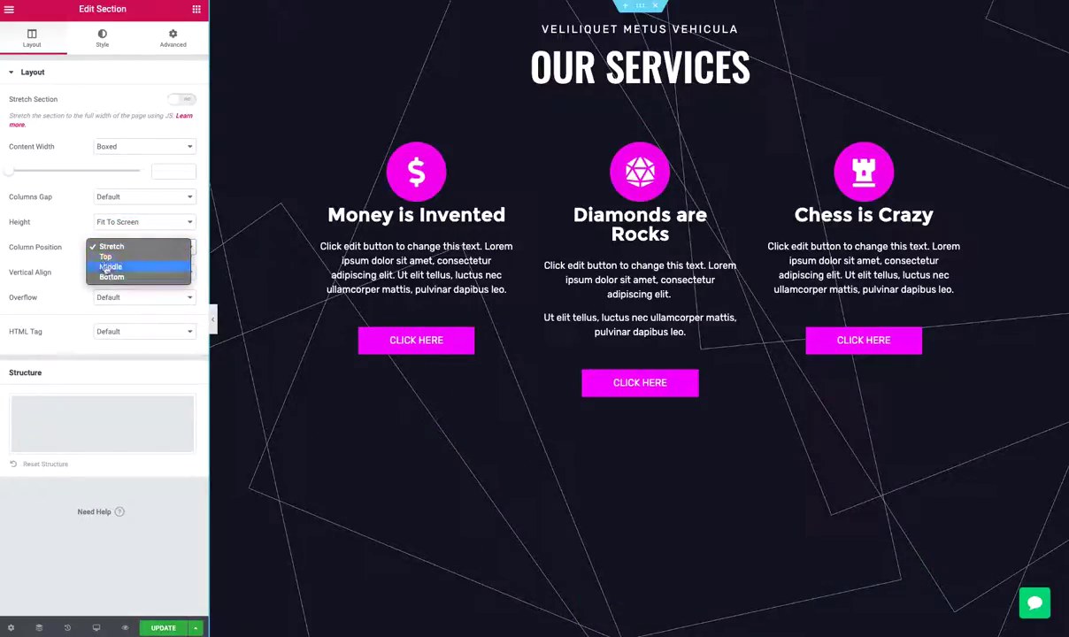
pyautogui.click(110, 267)
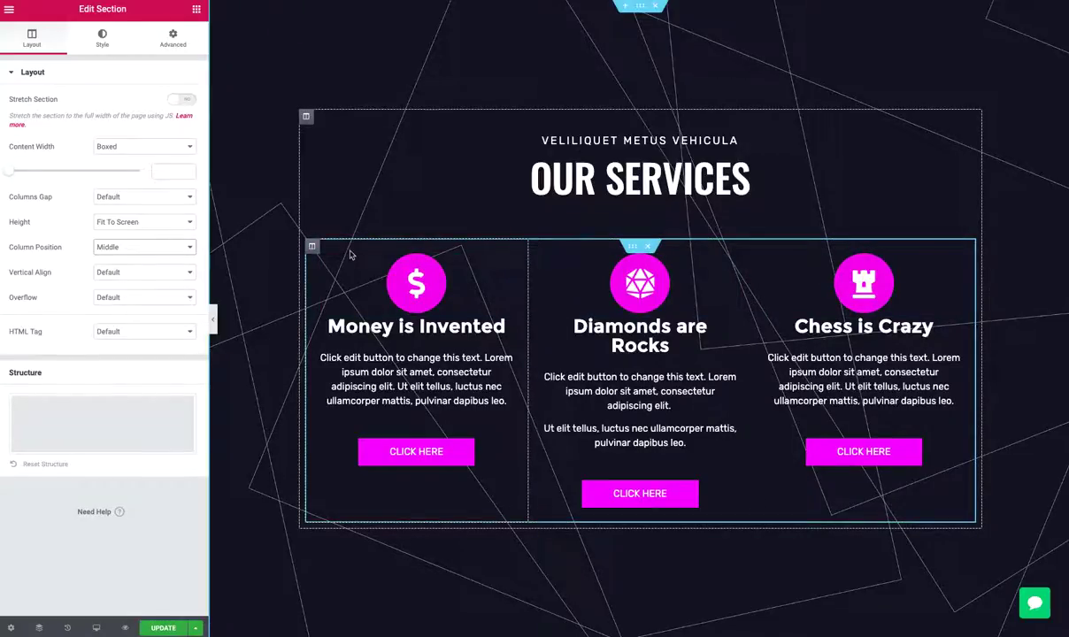
# - Set the vertical alignment of the outer column that holds all the services content to Bottom
pyautogui.click(306, 118)
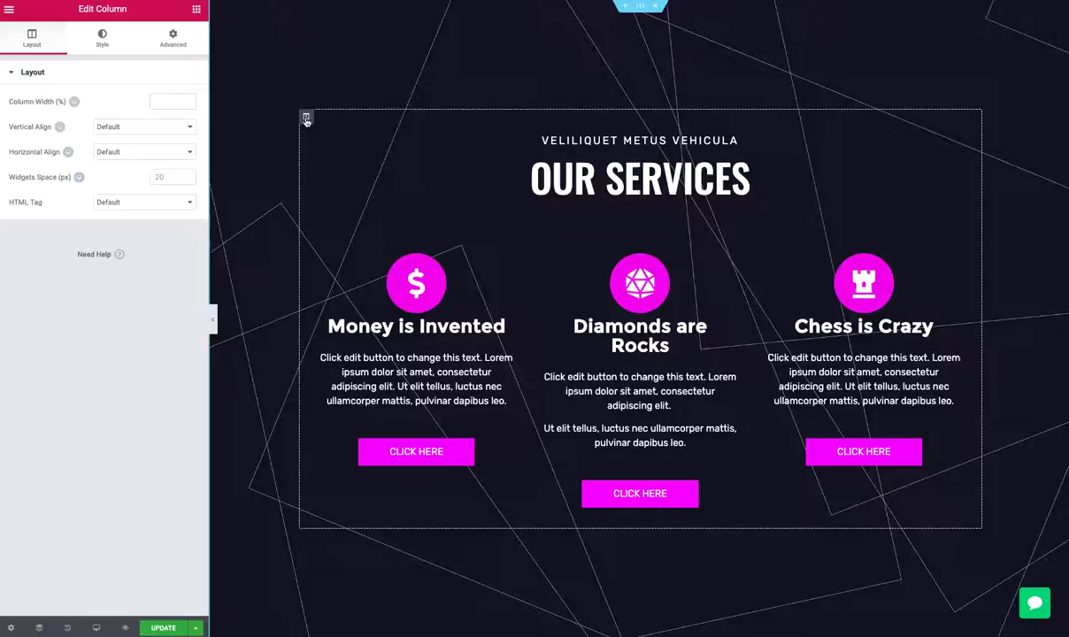
pyautogui.click(139, 130)
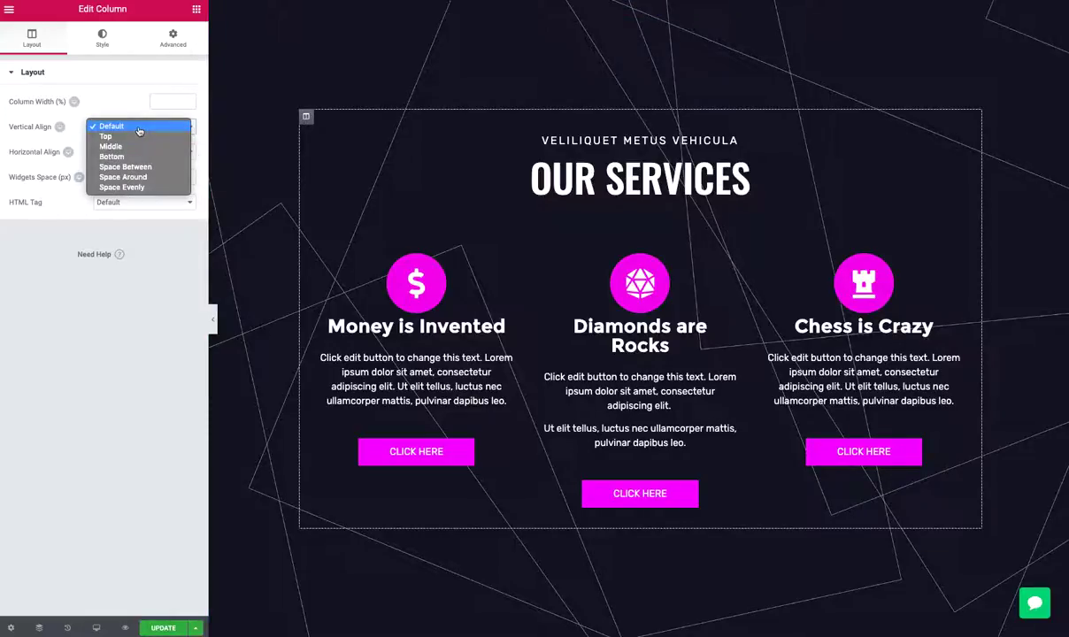
pyautogui.click(136, 156)
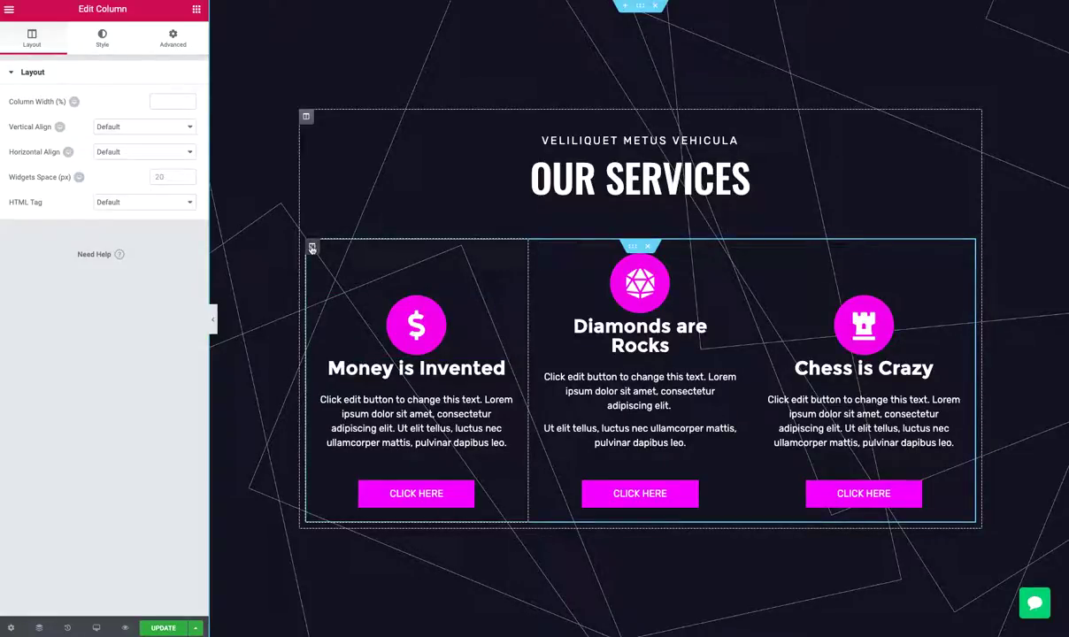
# - Try Top as the vertical alignment of the "Money is Invented" column and return it to Default
pyautogui.click(131, 127)
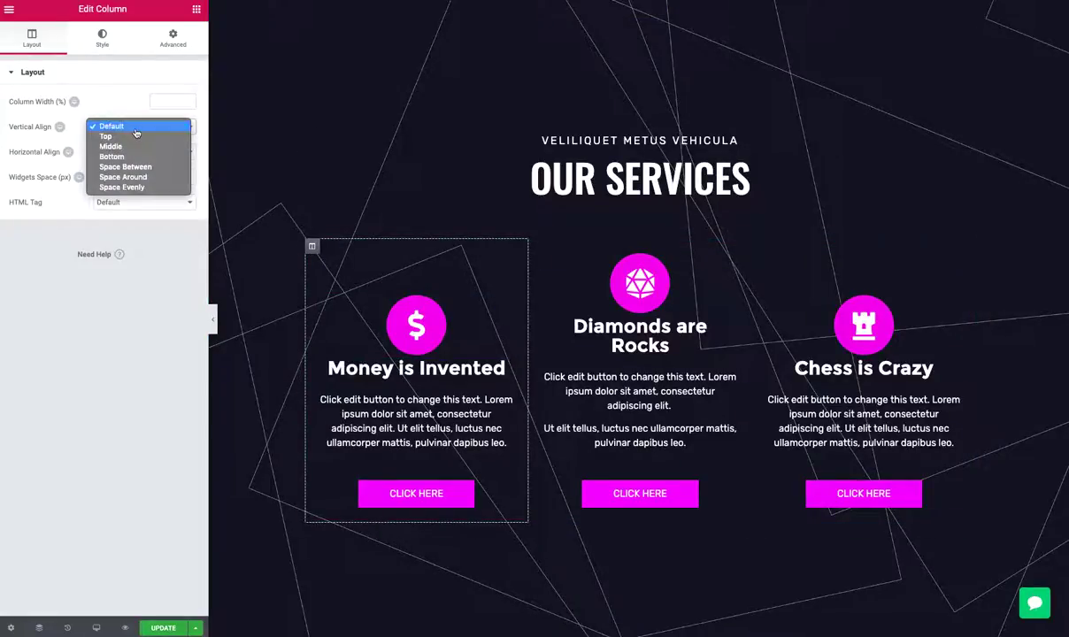
pyautogui.click(132, 136)
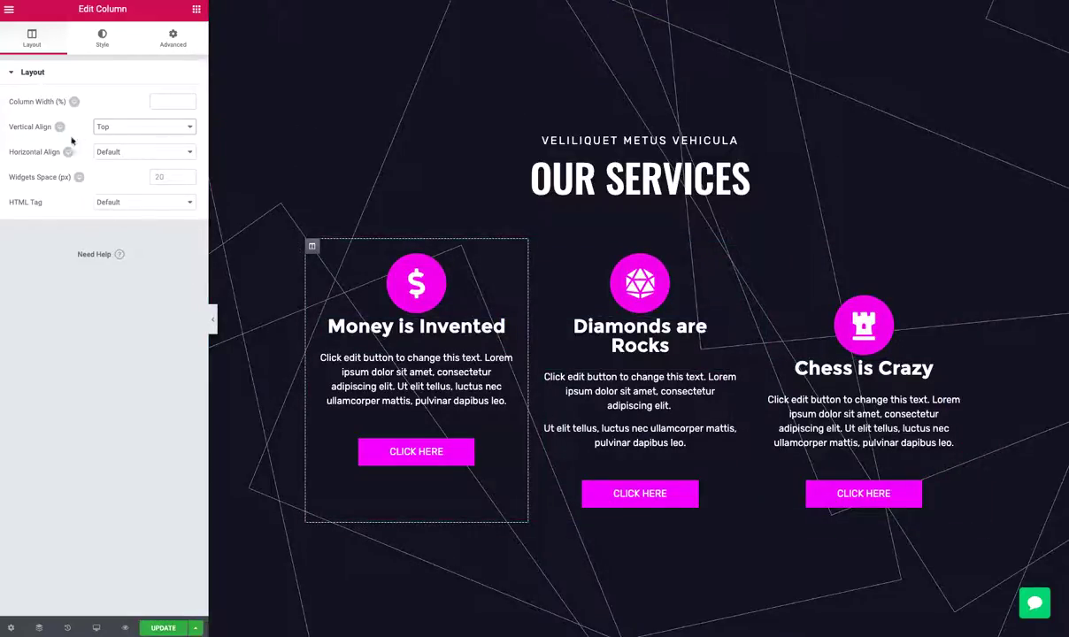
pyautogui.click(137, 128)
pyautogui.click(114, 116)
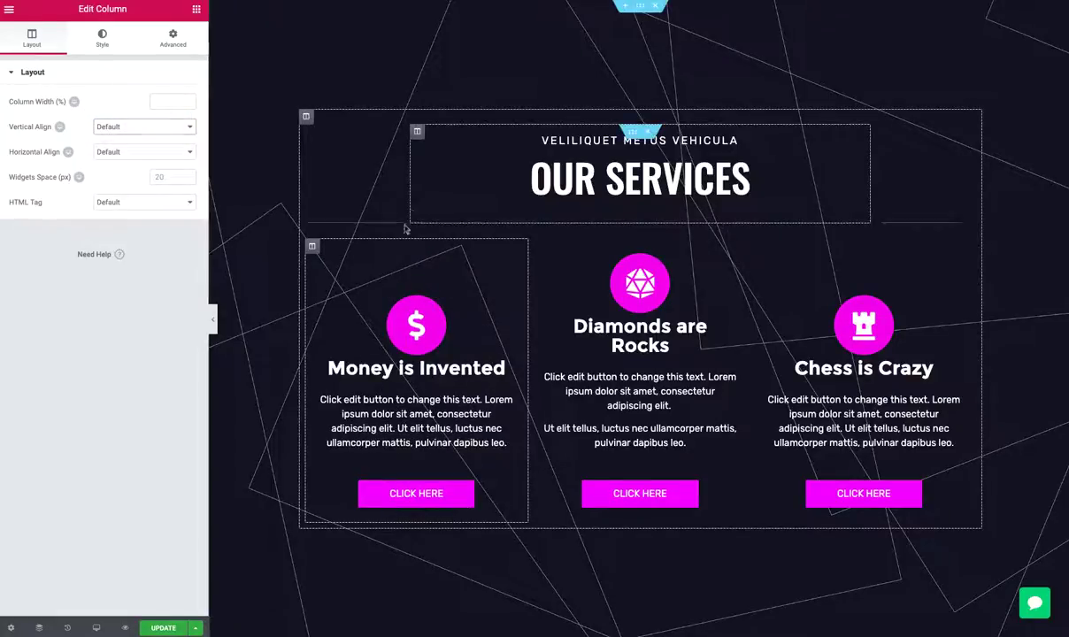
# - Set the vertical alignment of the "Money is Invented" column to Space Around
pyautogui.press('b')
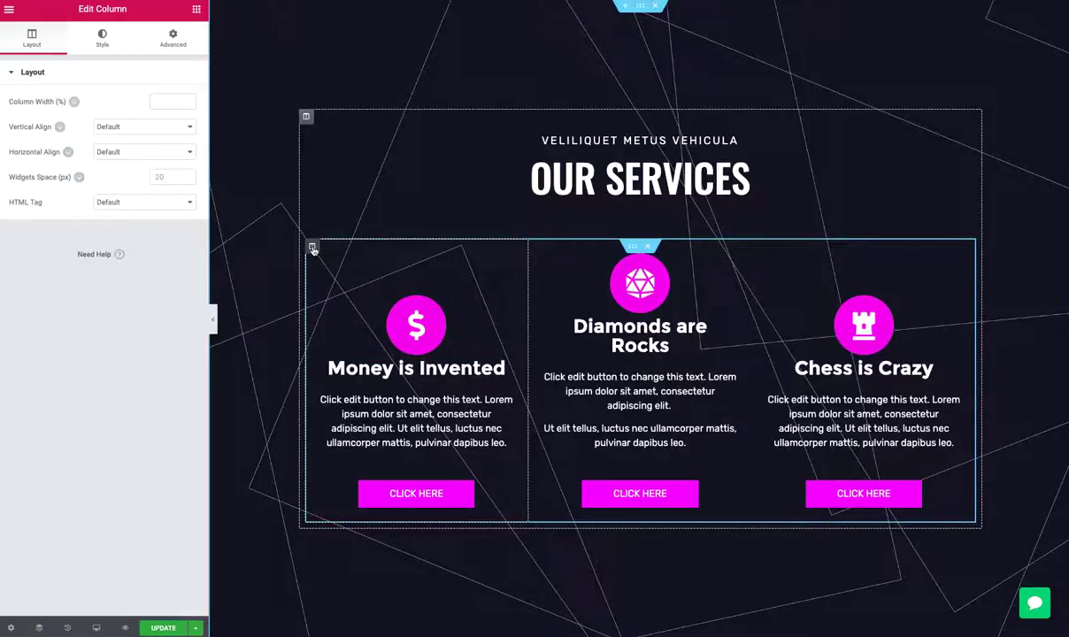
pyautogui.click(170, 127)
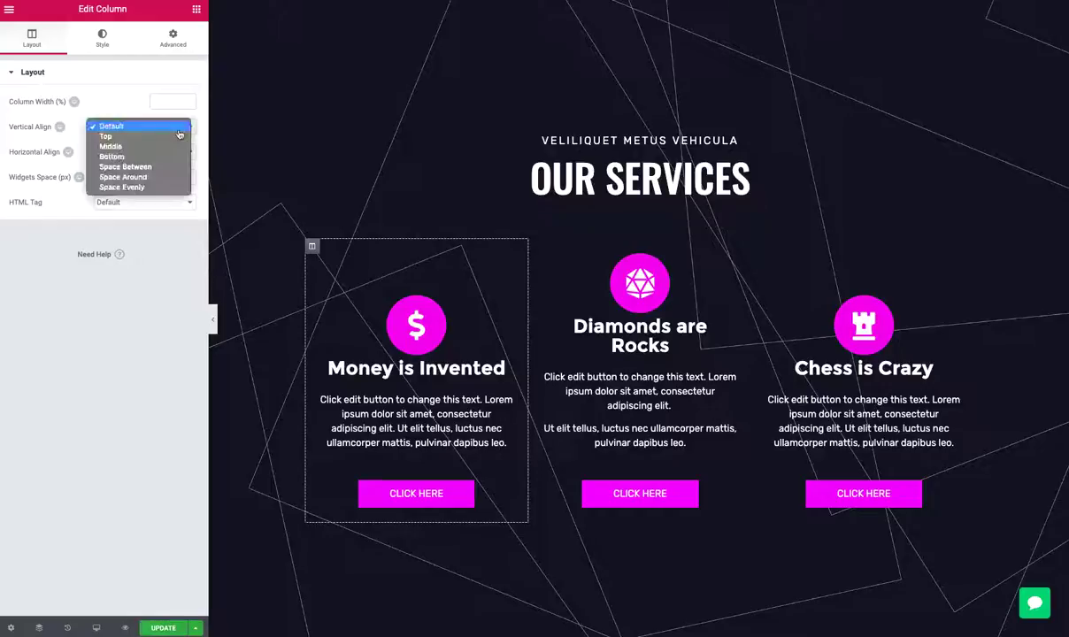
pyautogui.click(159, 179)
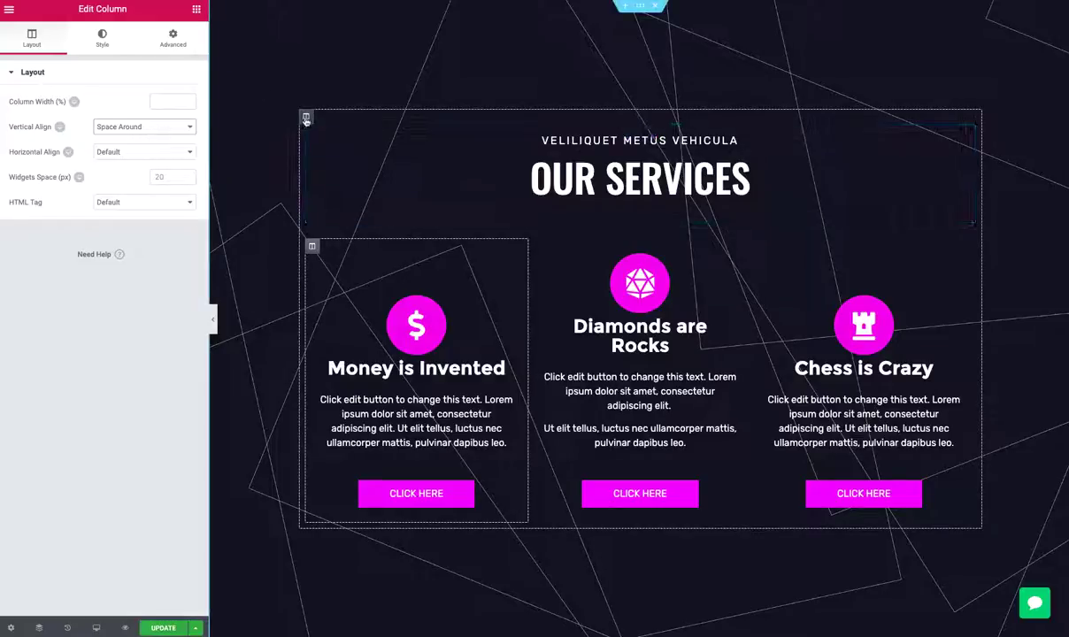
# - Reset the outer services column's vertical alignment to Default and reopen the "Money is Invented" column's layout settings
pyautogui.click(159, 129)
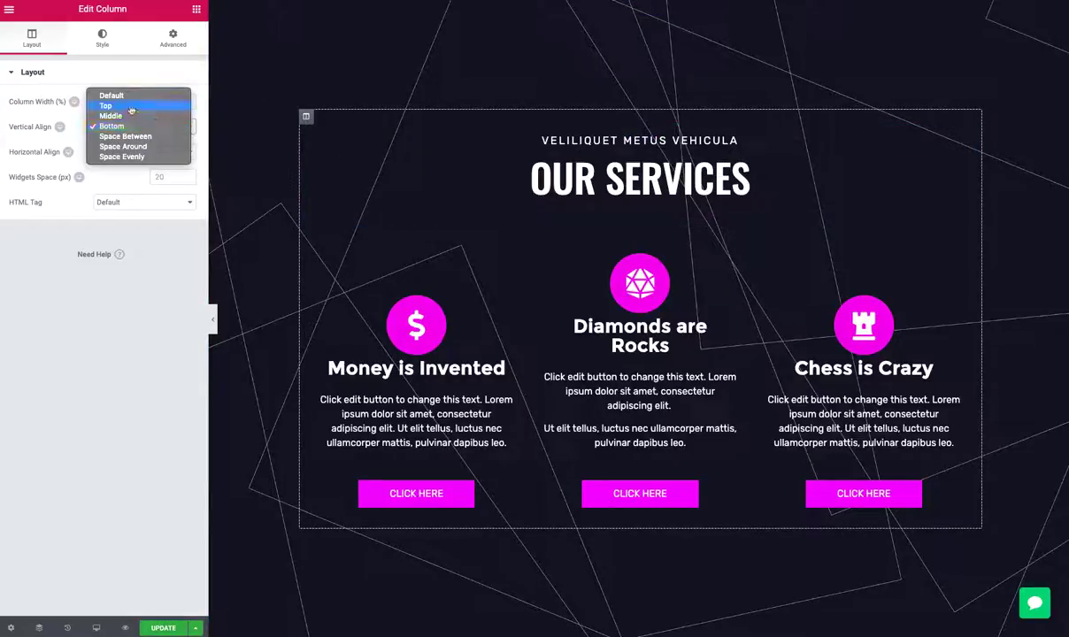
pyautogui.click(128, 99)
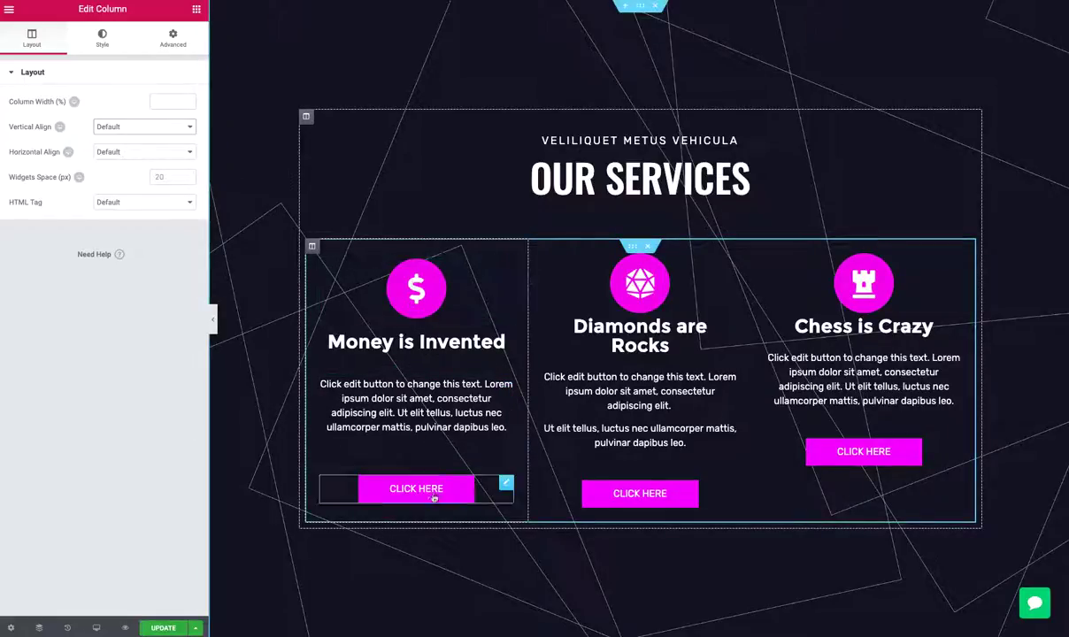
pyautogui.press('Down')
pyautogui.press('Down')
pyautogui.press('Down')
pyautogui.press('Down')
pyautogui.press('Down')
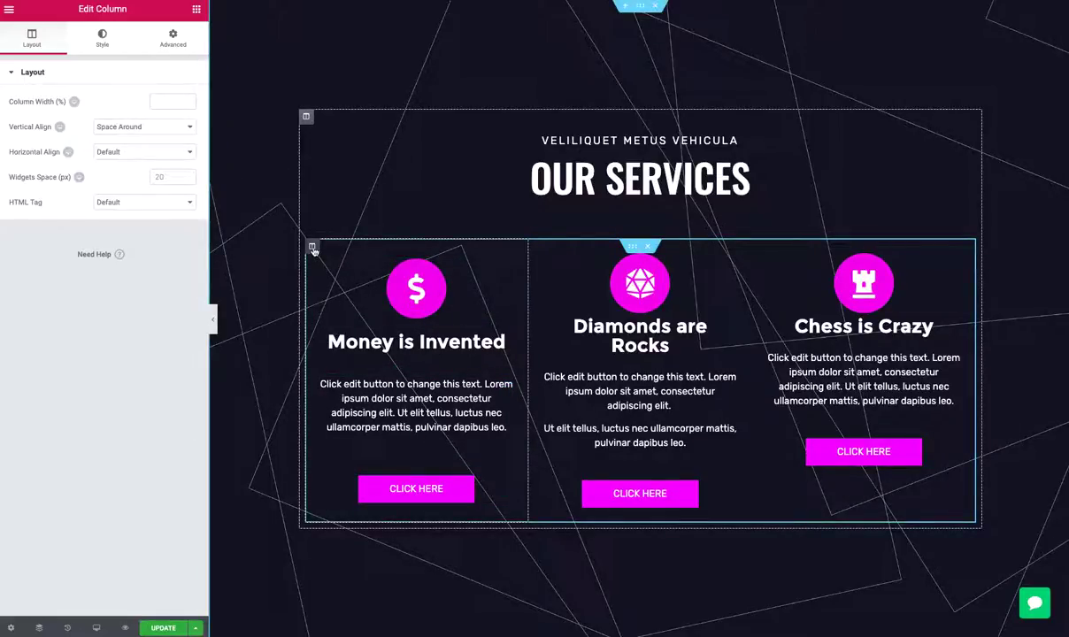
# - Try Top and then Space Evenly as the vertical alignment of the "Money is Invented" column
pyautogui.click(141, 126)
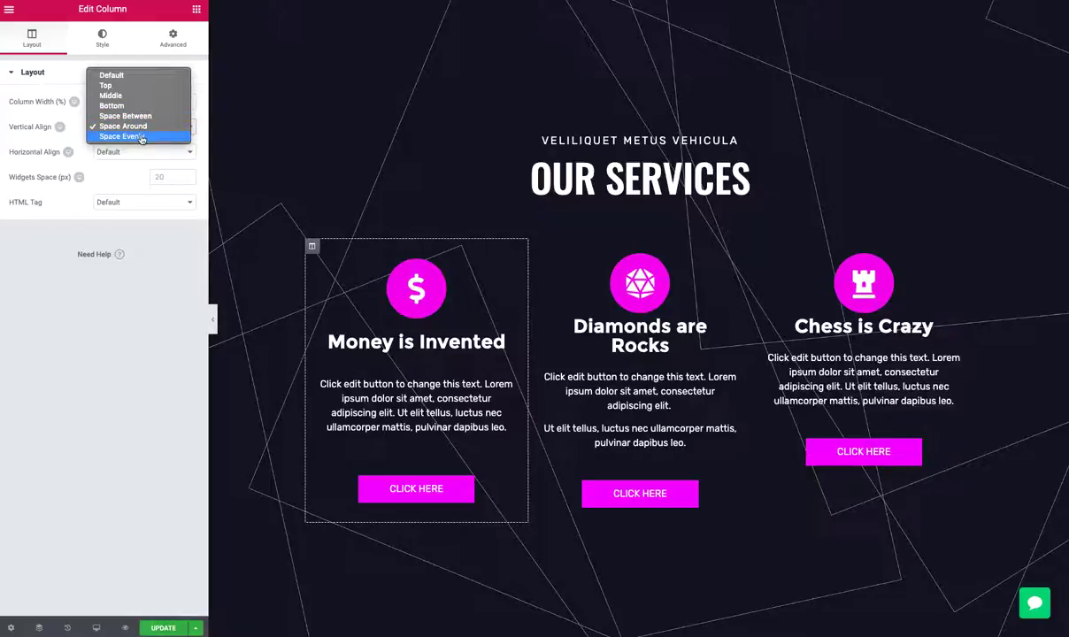
pyautogui.click(122, 85)
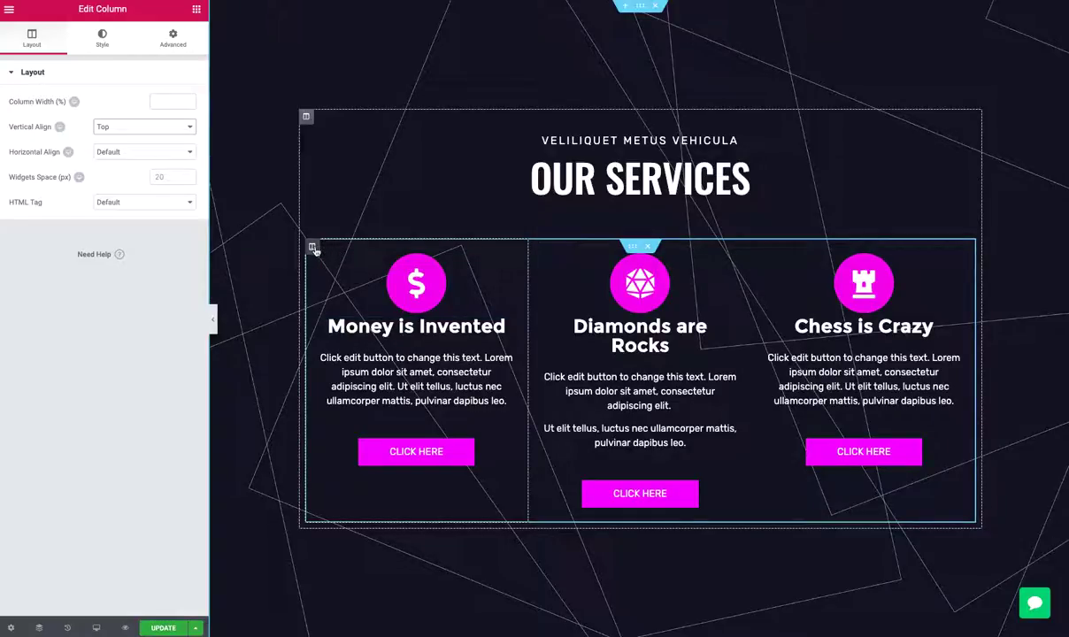
pyautogui.click(125, 132)
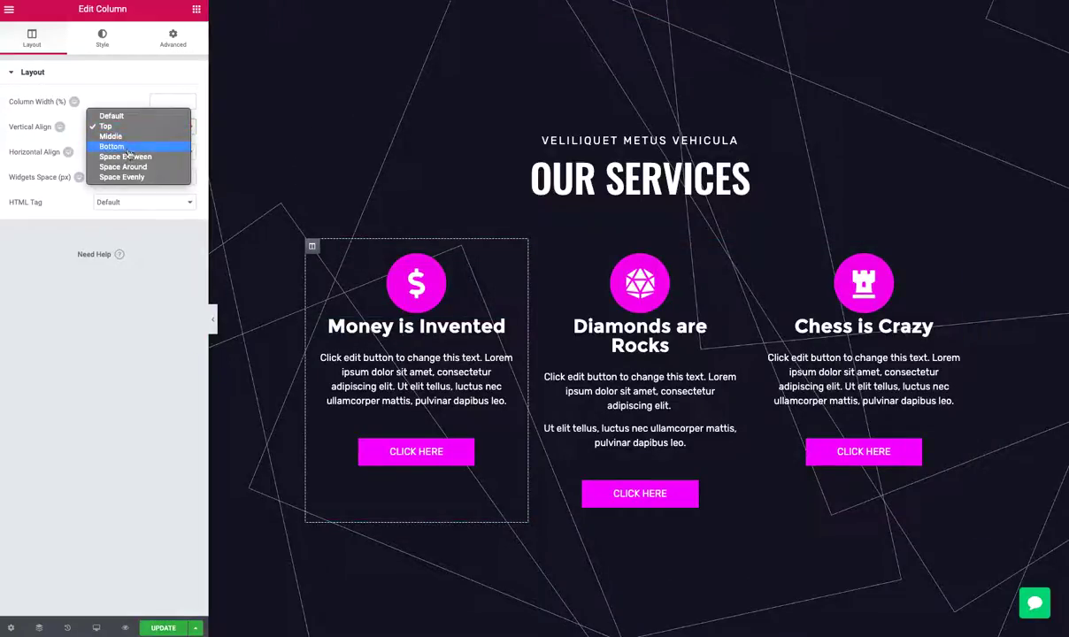
pyautogui.click(135, 177)
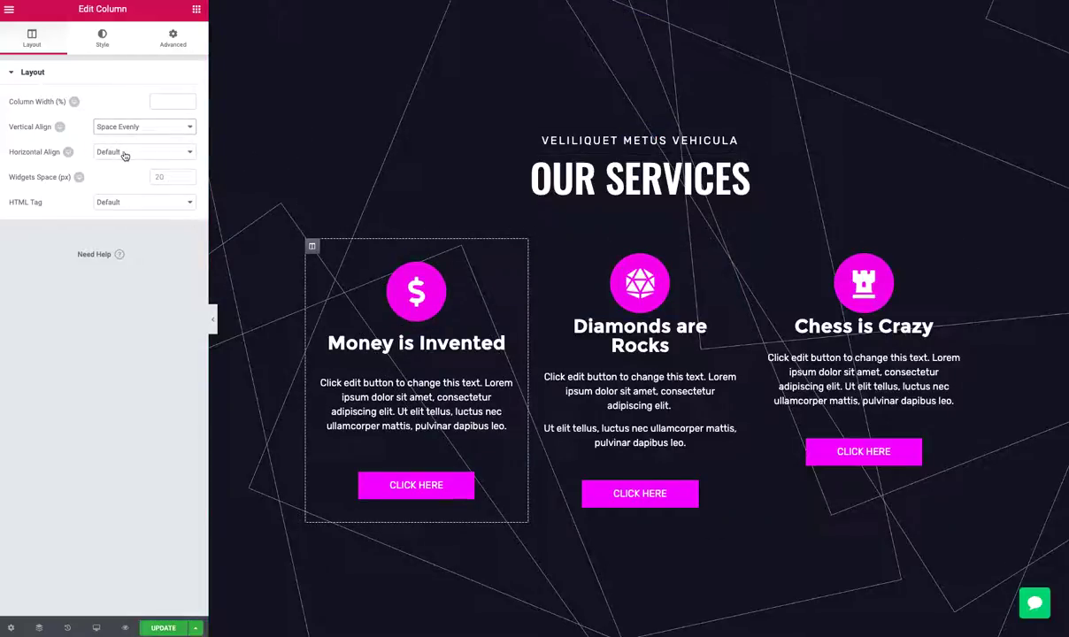
# - Set the vertical alignment of the "Money is Invented", "Diamonds are Rocks" and "Chess is Crazy" columns to Space Between
pyautogui.click(128, 137)
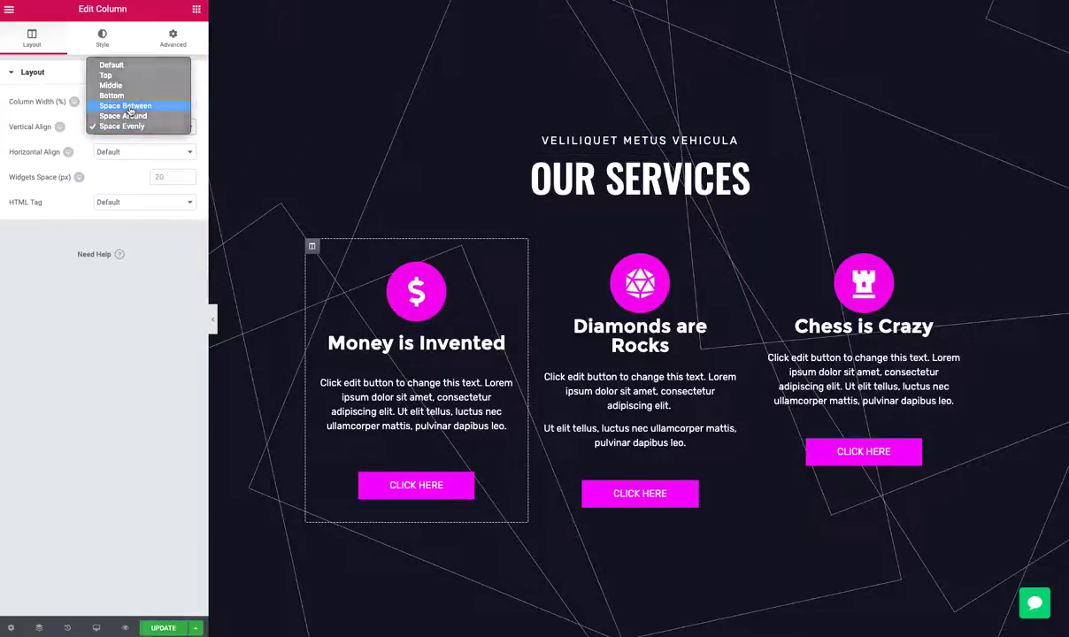
pyautogui.click(129, 106)
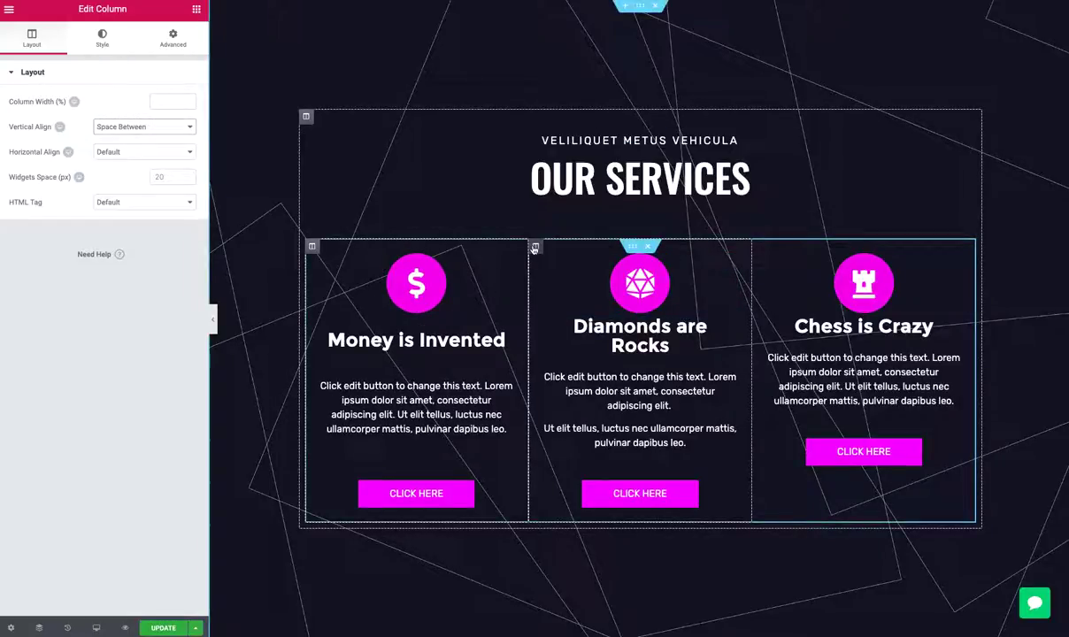
pyautogui.click(536, 247)
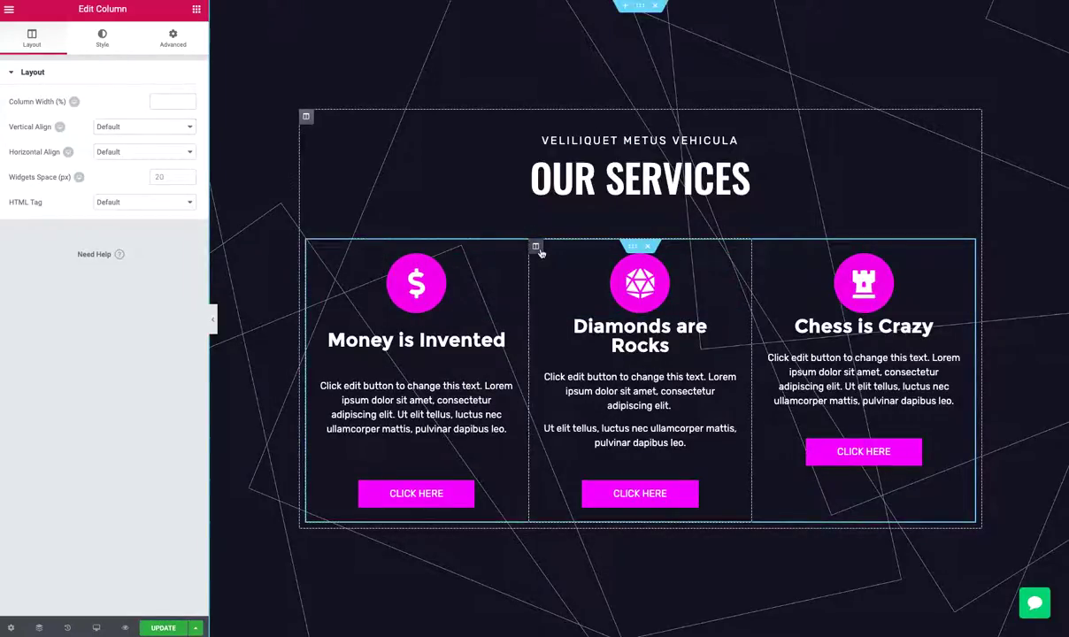
pyautogui.click(171, 136)
pyautogui.click(152, 163)
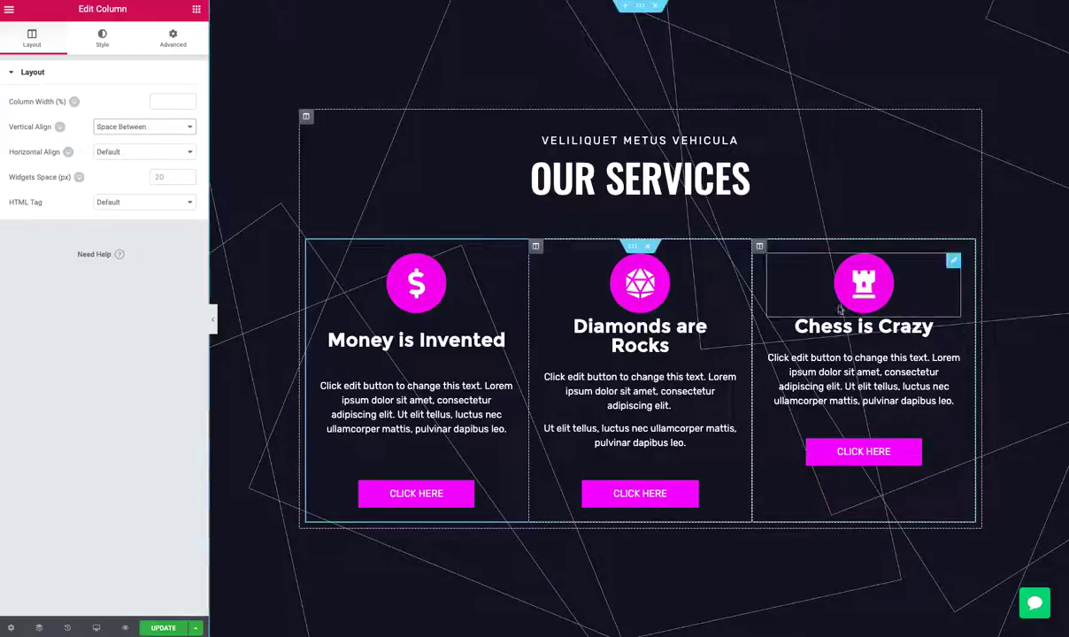
pyautogui.click(759, 247)
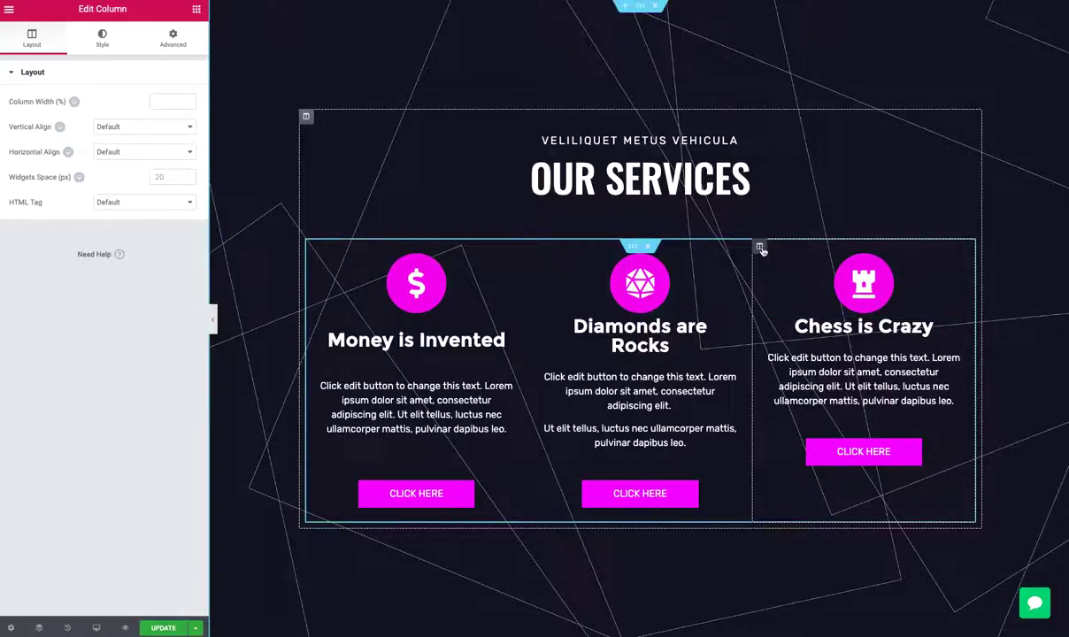
pyautogui.click(125, 135)
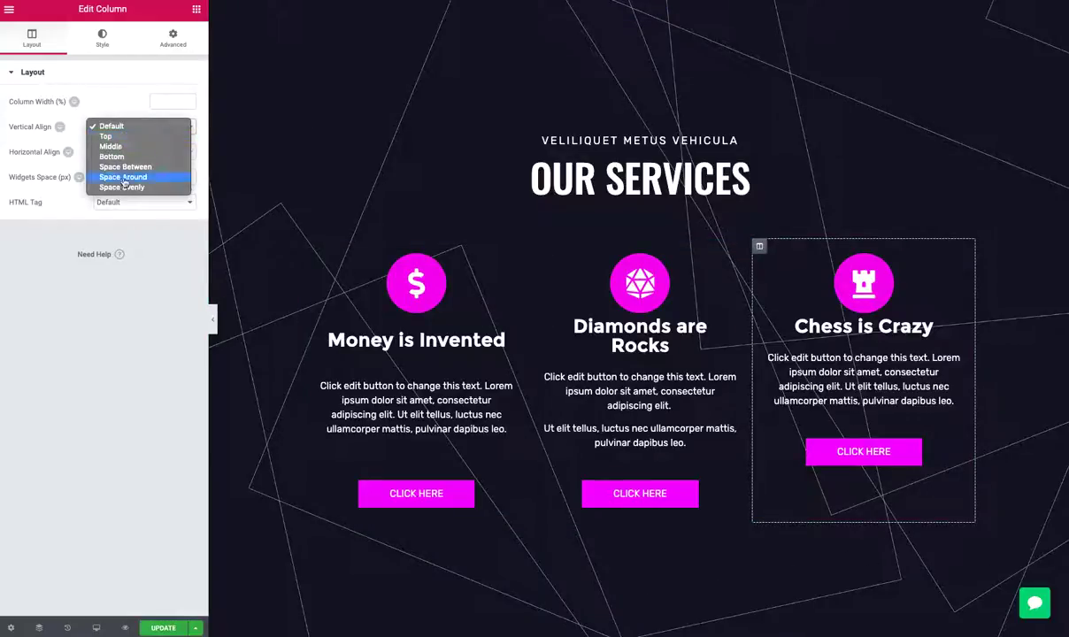
pyautogui.click(124, 165)
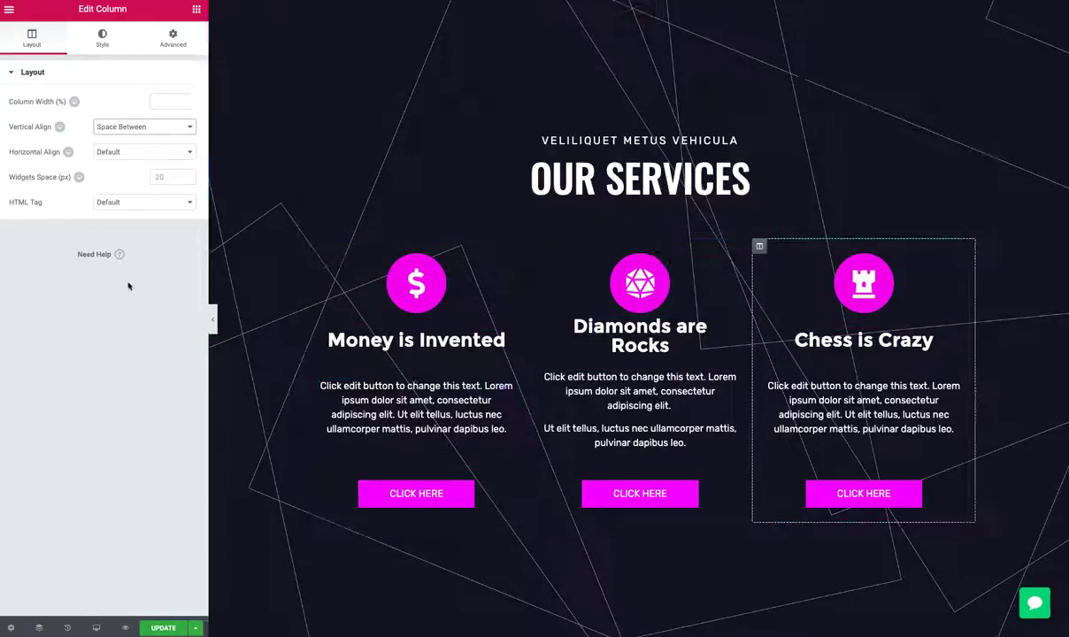
# - Try Bottom as the vertical alignment of the "Chess is Crazy" and "Money is Invented" columns and undo the changes
pyautogui.click(150, 129)
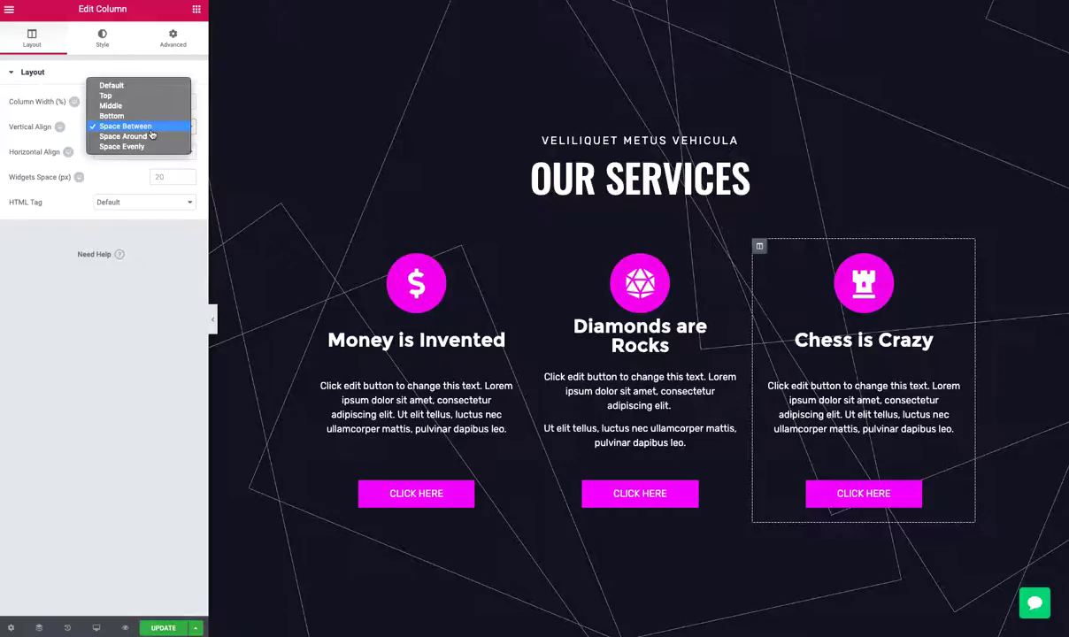
pyautogui.click(142, 116)
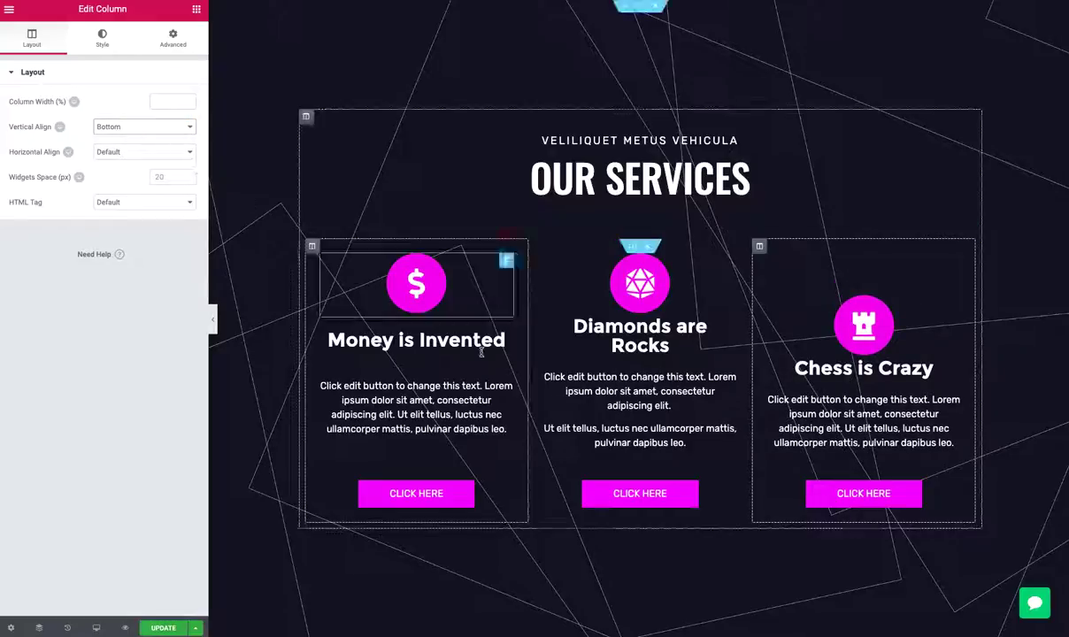
pyautogui.click(312, 248)
pyautogui.click(128, 128)
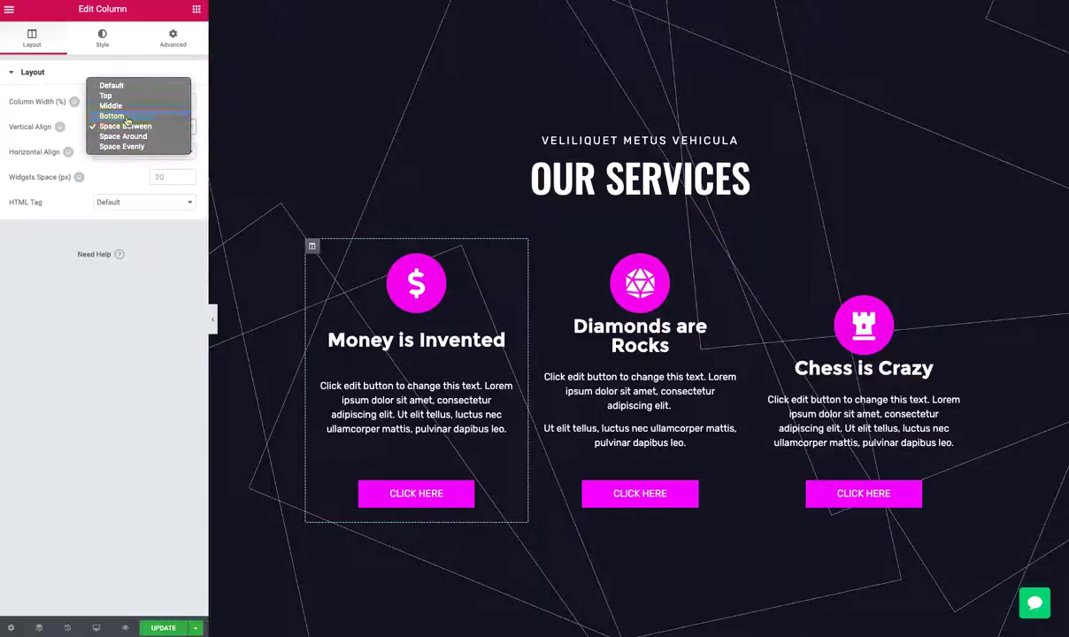
pyautogui.click(126, 116)
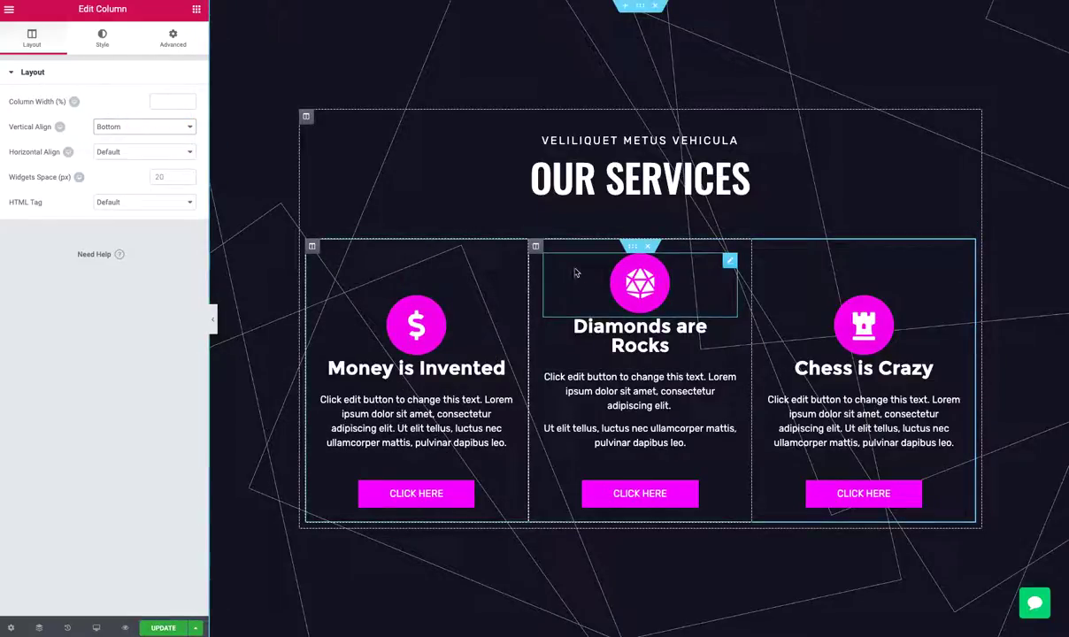
pyautogui.press('Down')
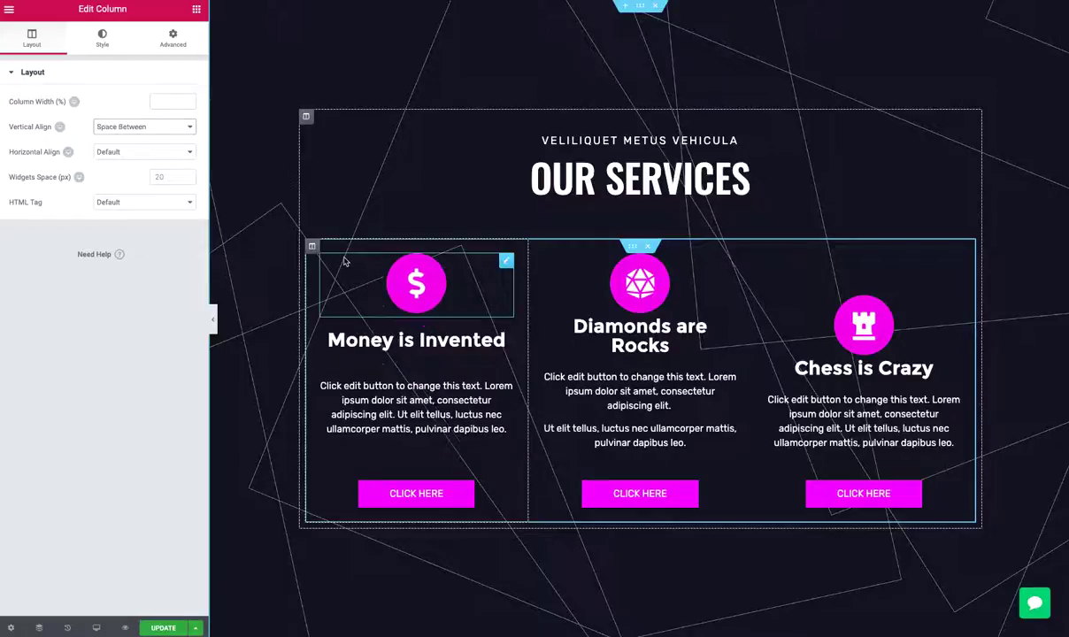
# - Try Space Evenly as the vertical alignment of the "Money is Invented" and "Diamonds are Rocks" columns
pyautogui.click(126, 129)
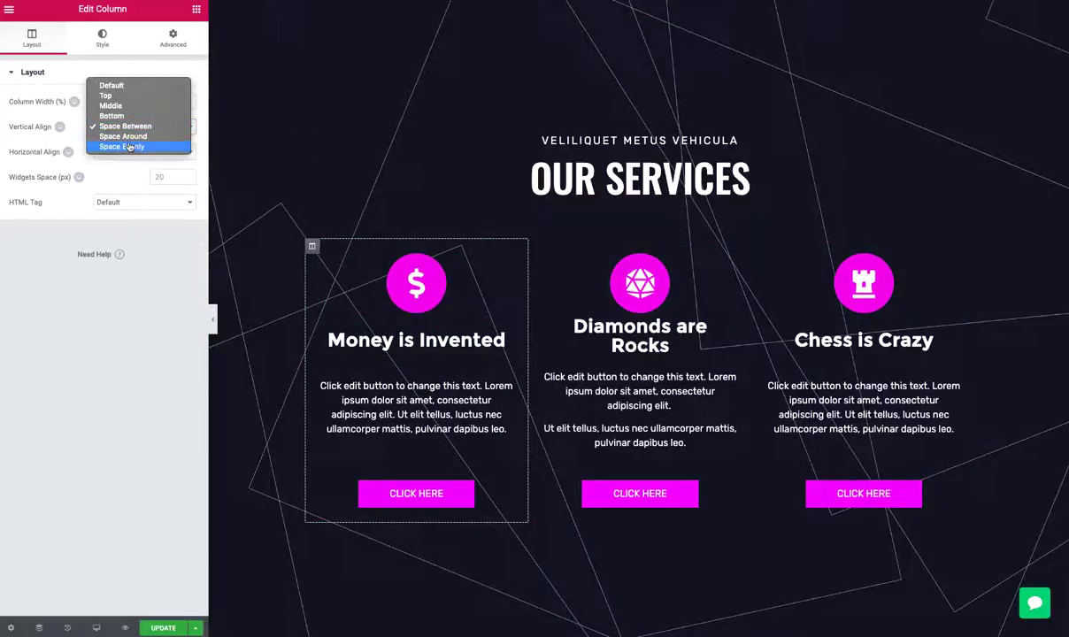
pyautogui.click(129, 147)
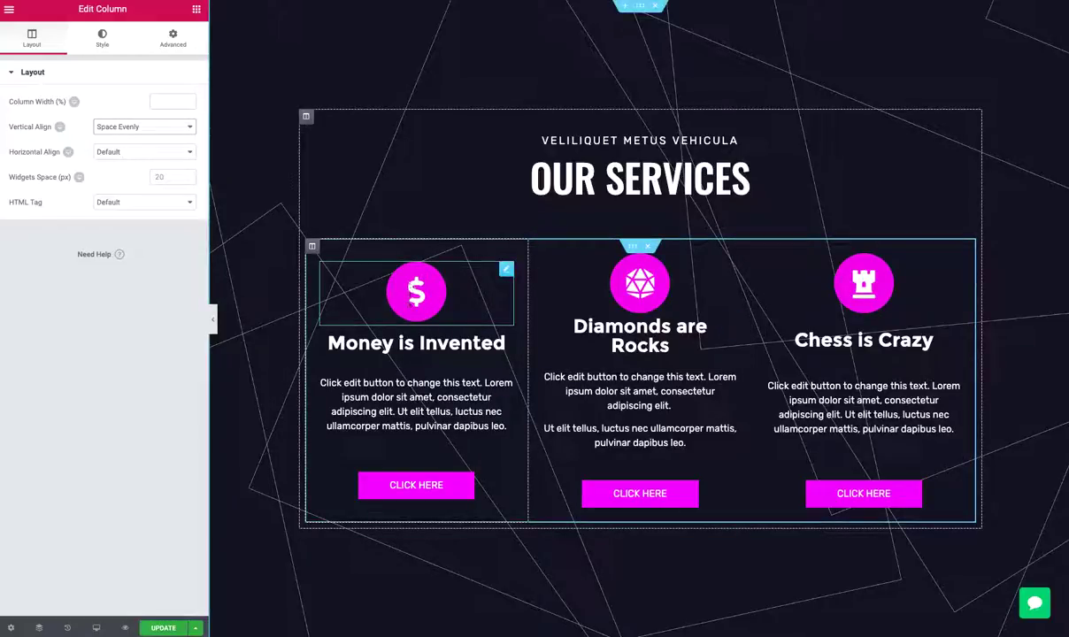
pyautogui.click(535, 248)
pyautogui.click(141, 127)
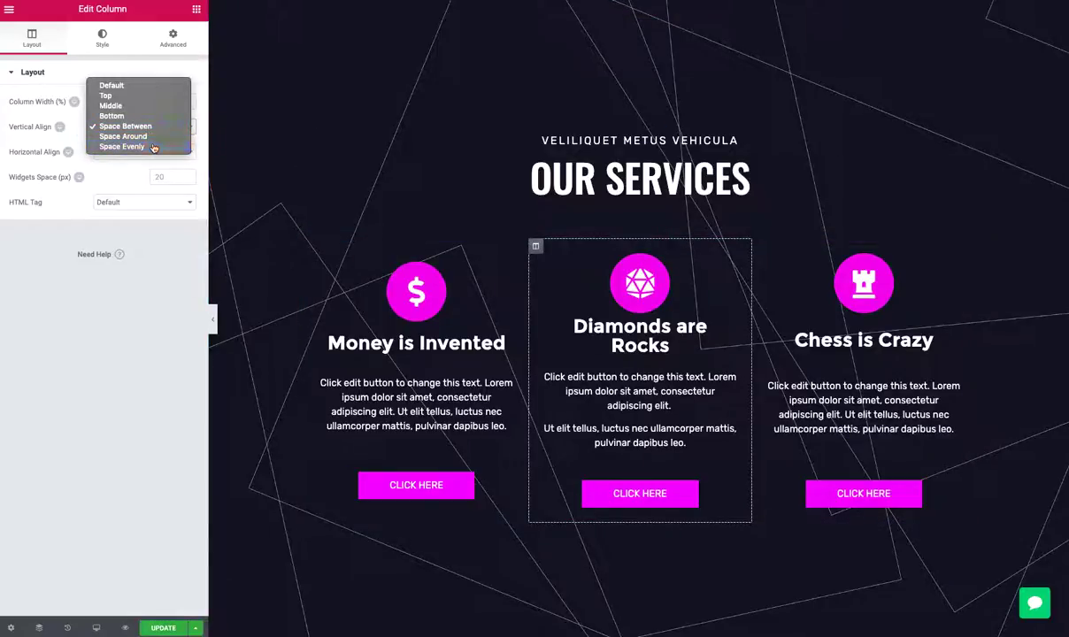
pyautogui.click(153, 148)
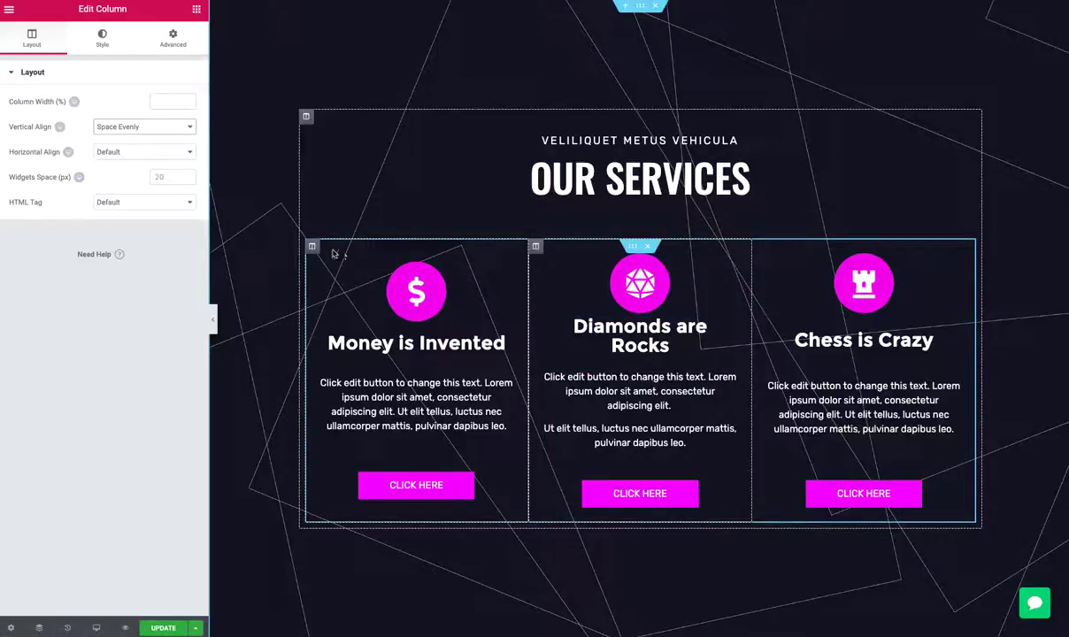
# - Return the vertical alignment of the "Diamonds are Rocks" and "Money is Invented" columns to Space Between
pyautogui.moveTo(311, 246); pyautogui.dragTo(71, 147)
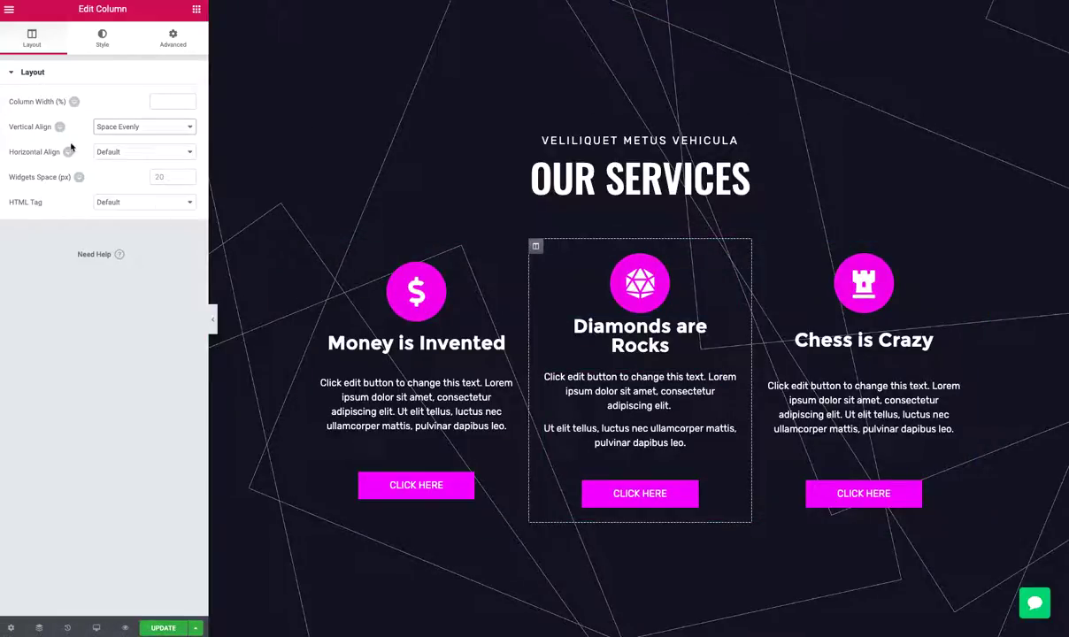
pyautogui.click(107, 126)
pyautogui.click(124, 106)
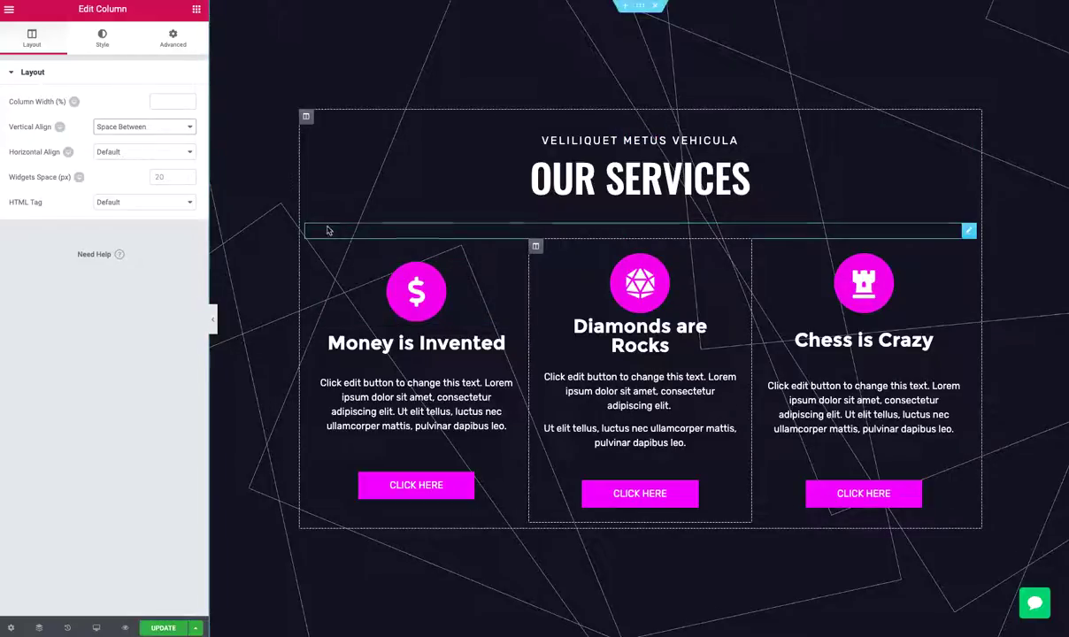
pyautogui.click(155, 126)
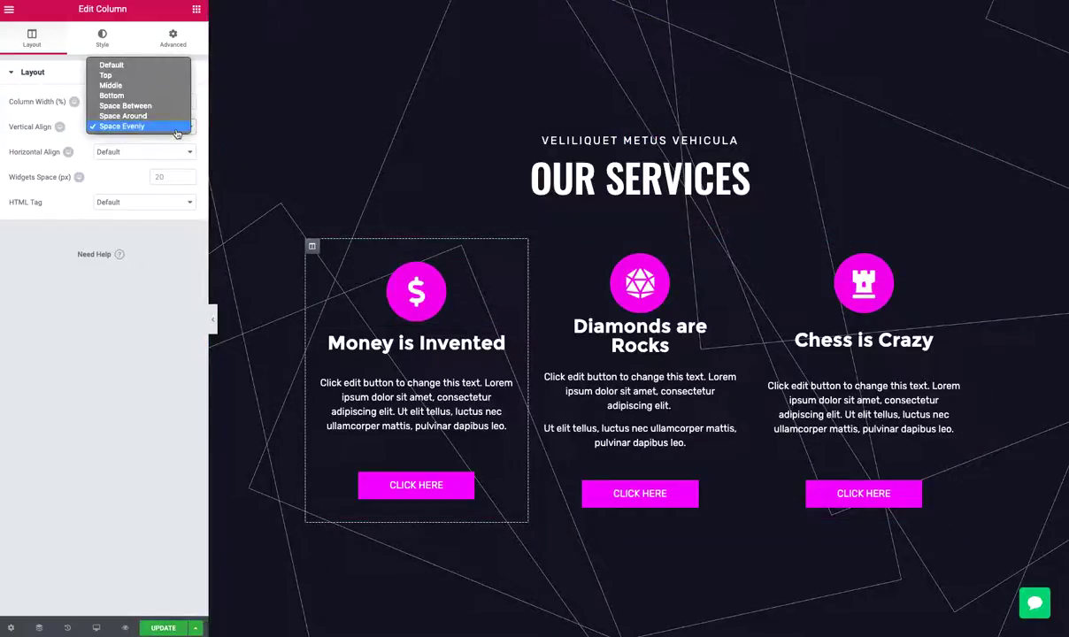
pyautogui.click(154, 106)
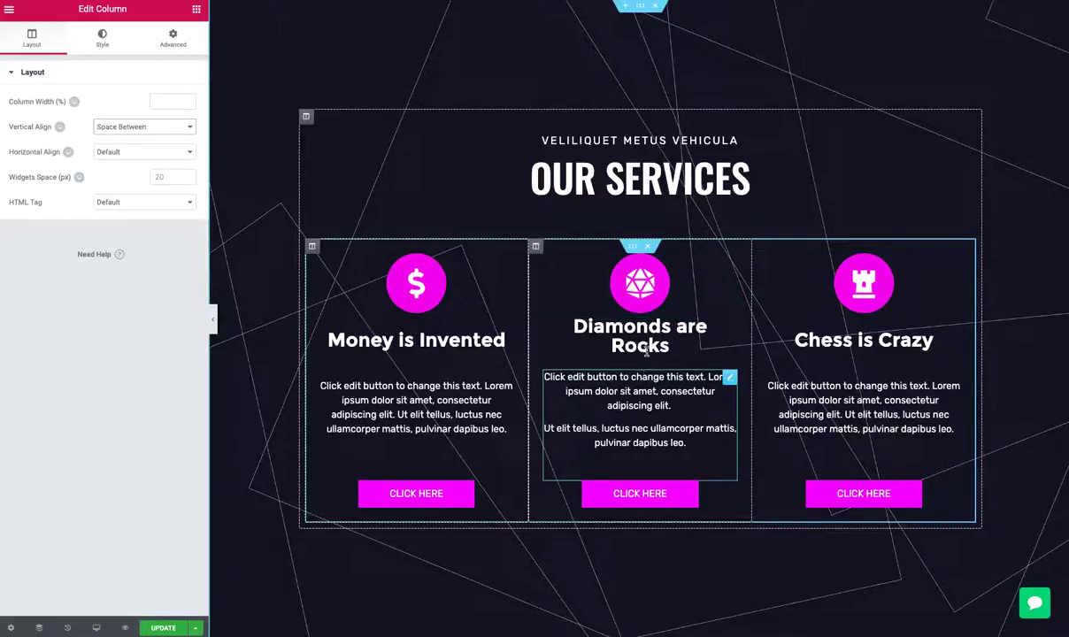
# - Delete the "Chess is Crazy" column and narrow the services inner section's boxed content width to 700
pyautogui.click(634, 249)
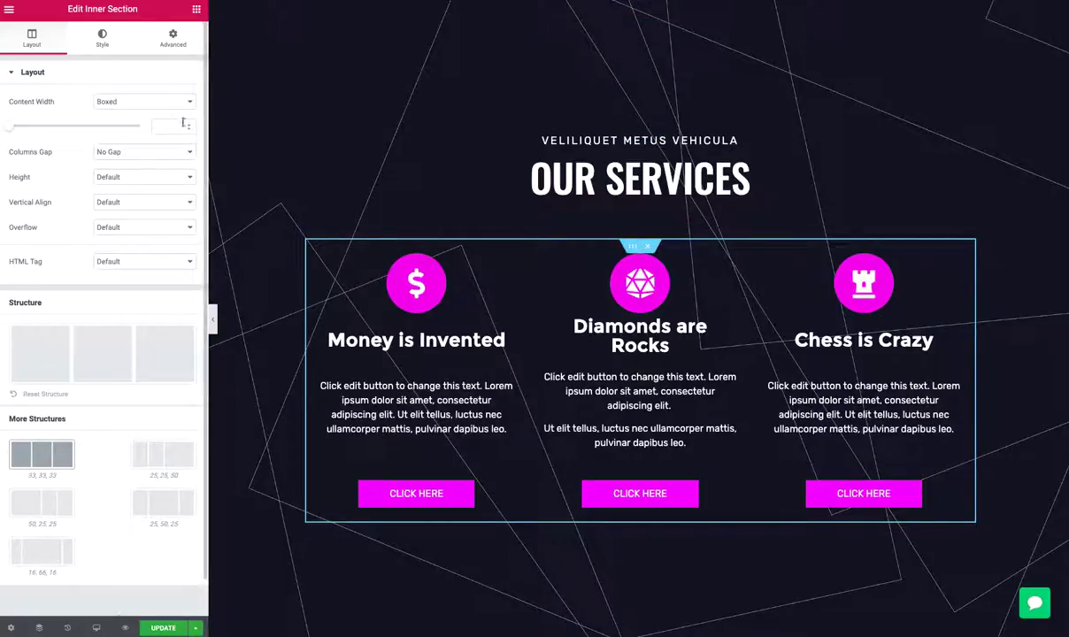
pyautogui.moveTo(12, 127); pyautogui.dragTo(35, 134)
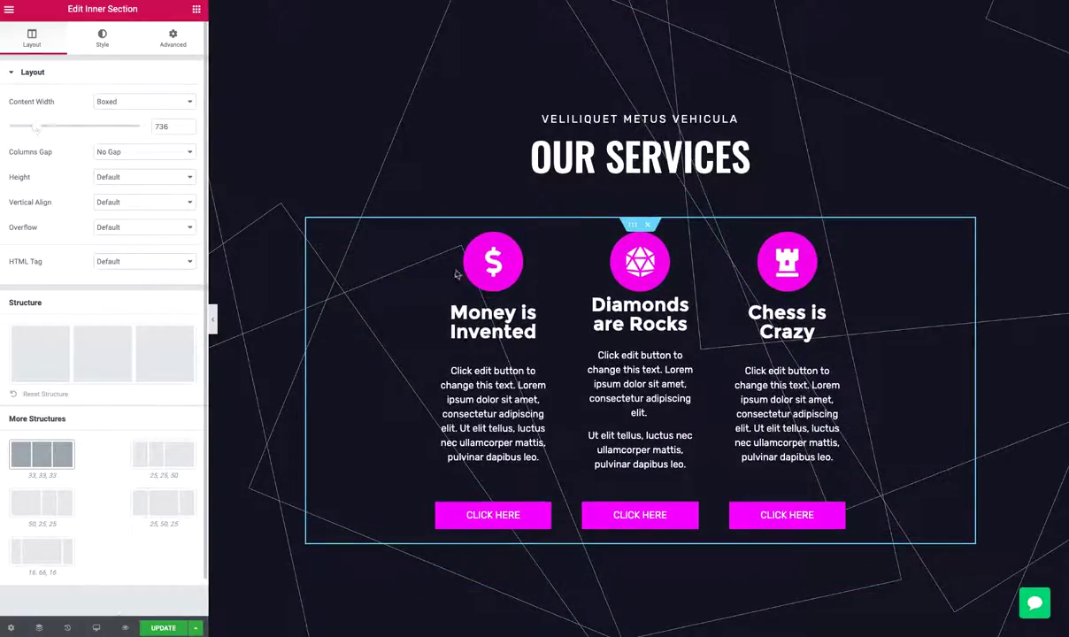
pyautogui.rightClick(721, 227)
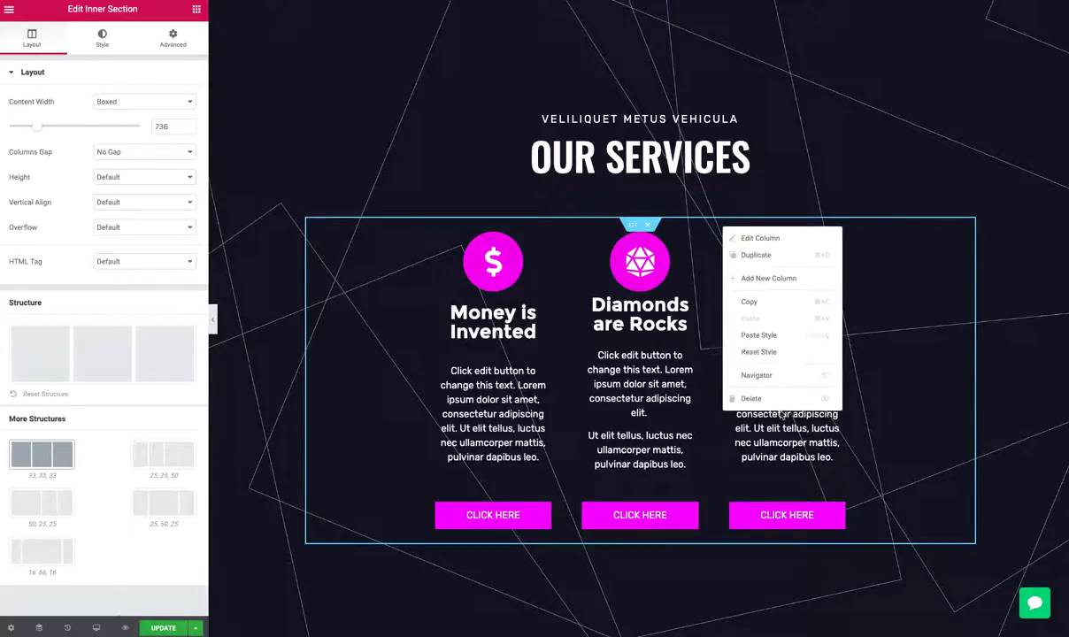
pyautogui.click(745, 397)
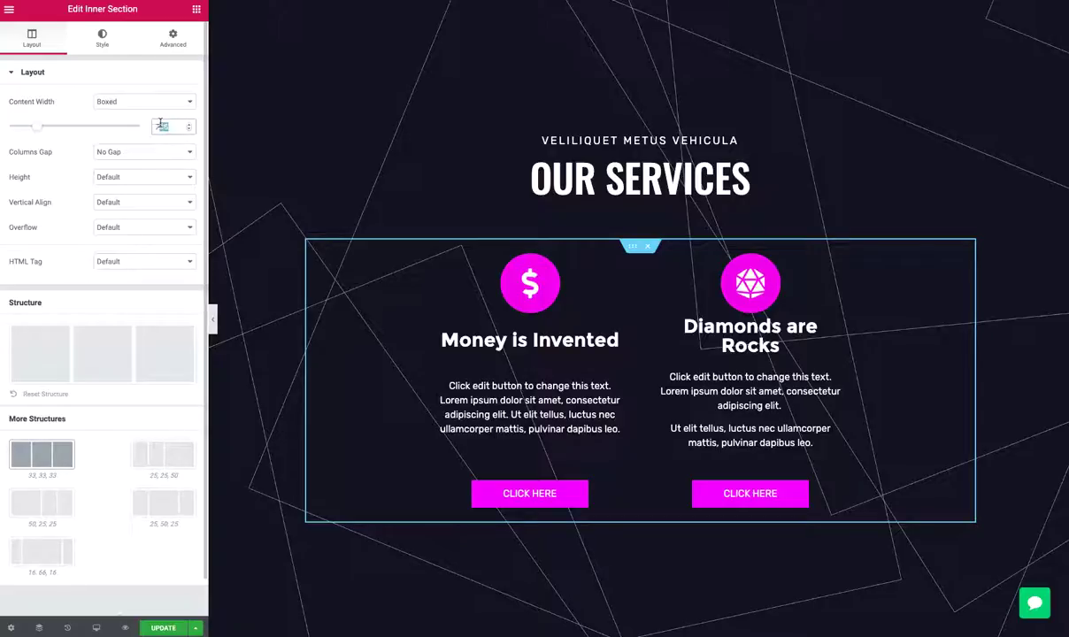
pyautogui.write('700')
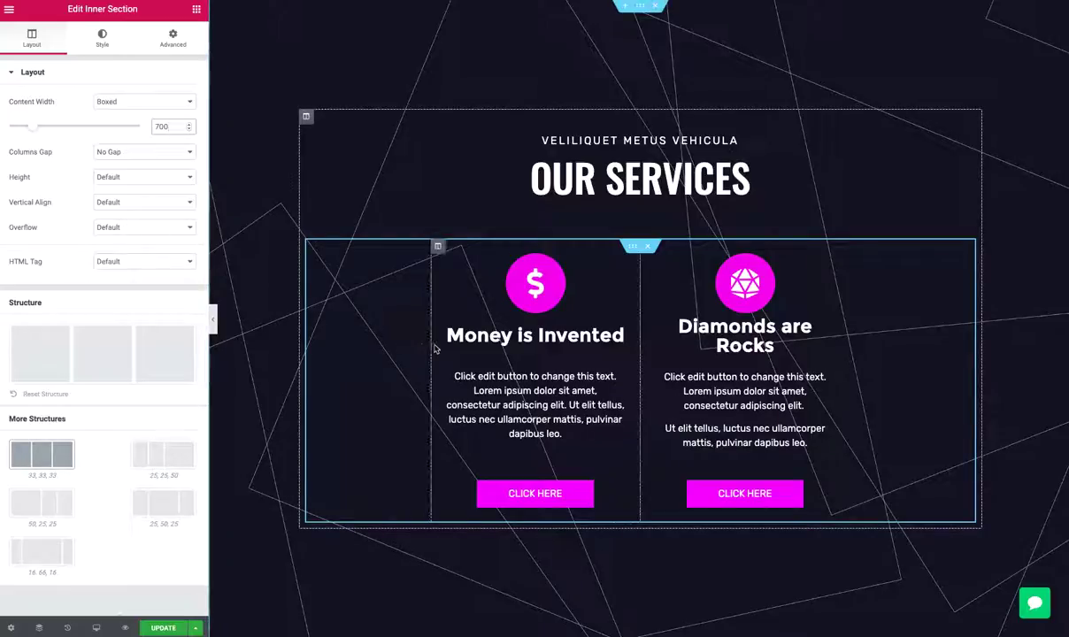
# - Try Start as the horizontal alignment of the outer column holding all the services content, and change it to End
pyautogui.click(306, 119)
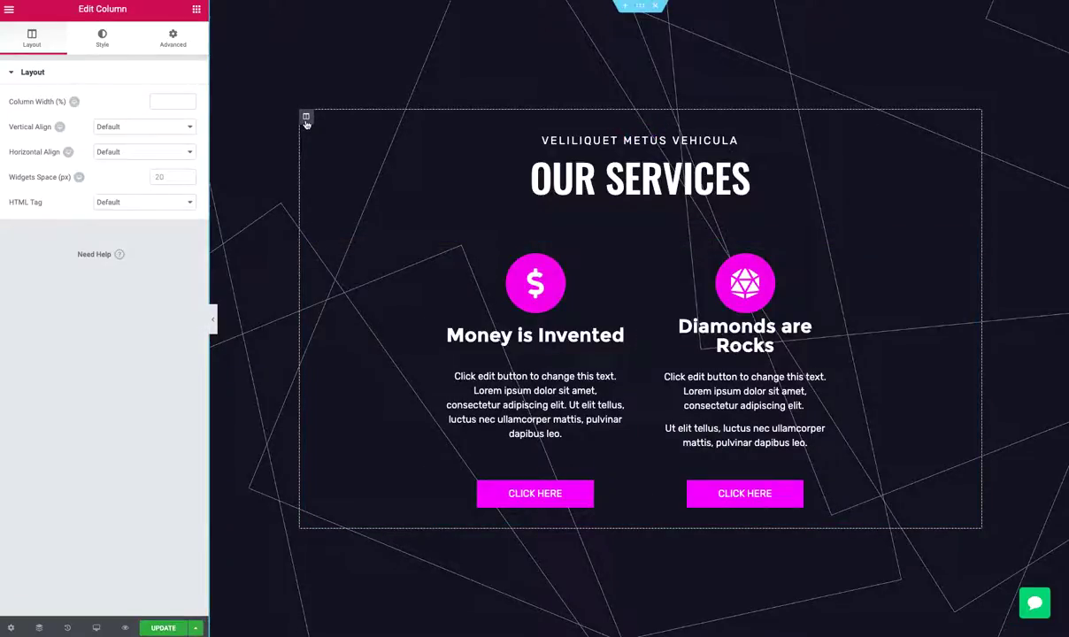
pyautogui.click(152, 153)
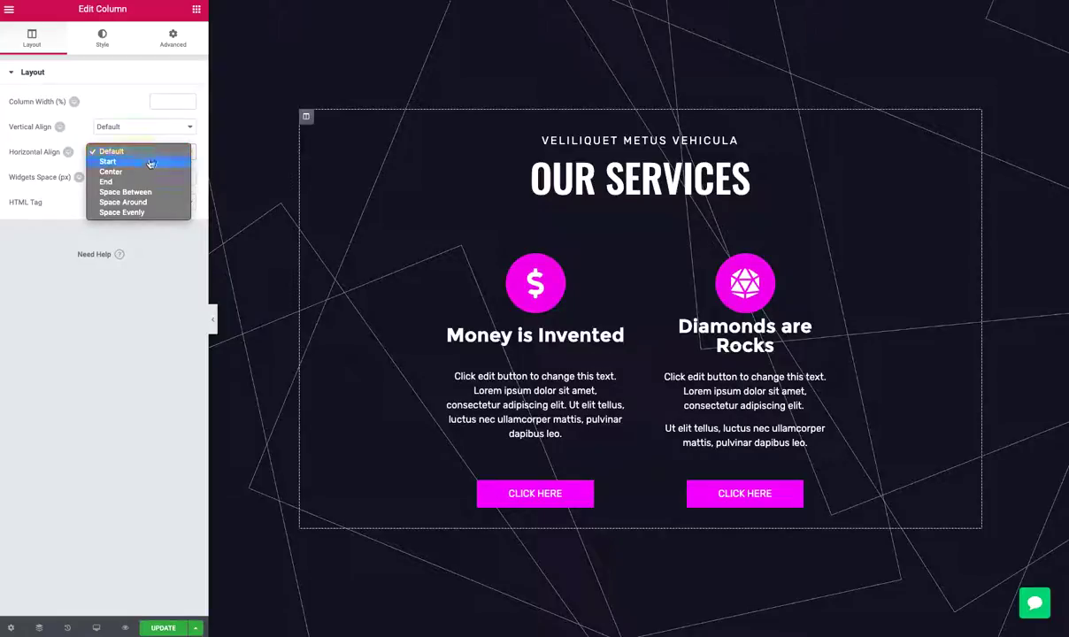
pyautogui.click(150, 162)
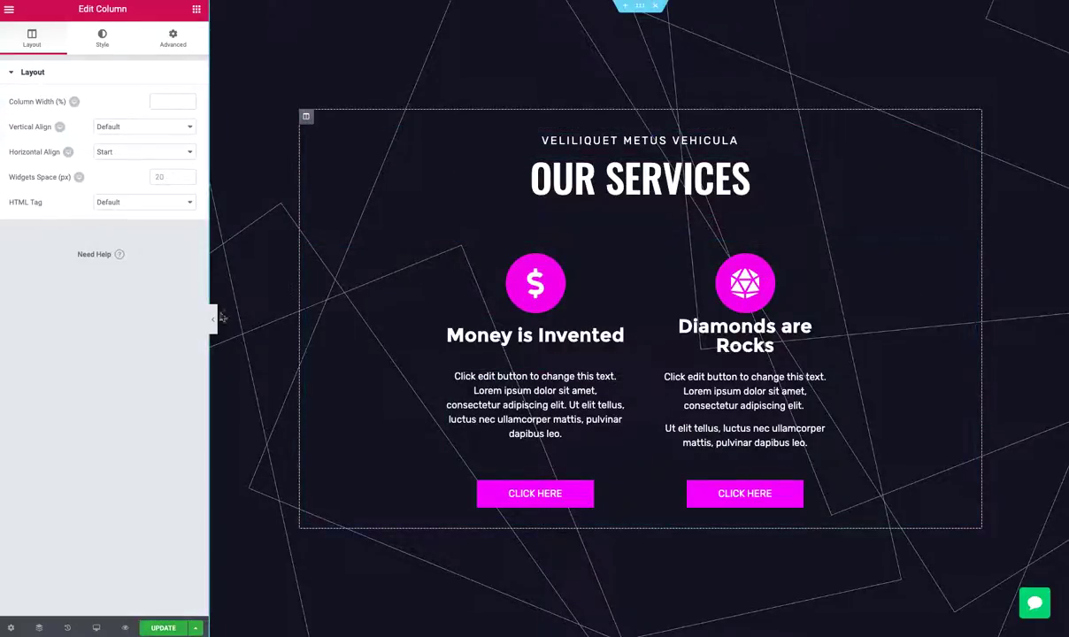
pyautogui.click(106, 152)
pyautogui.click(110, 172)
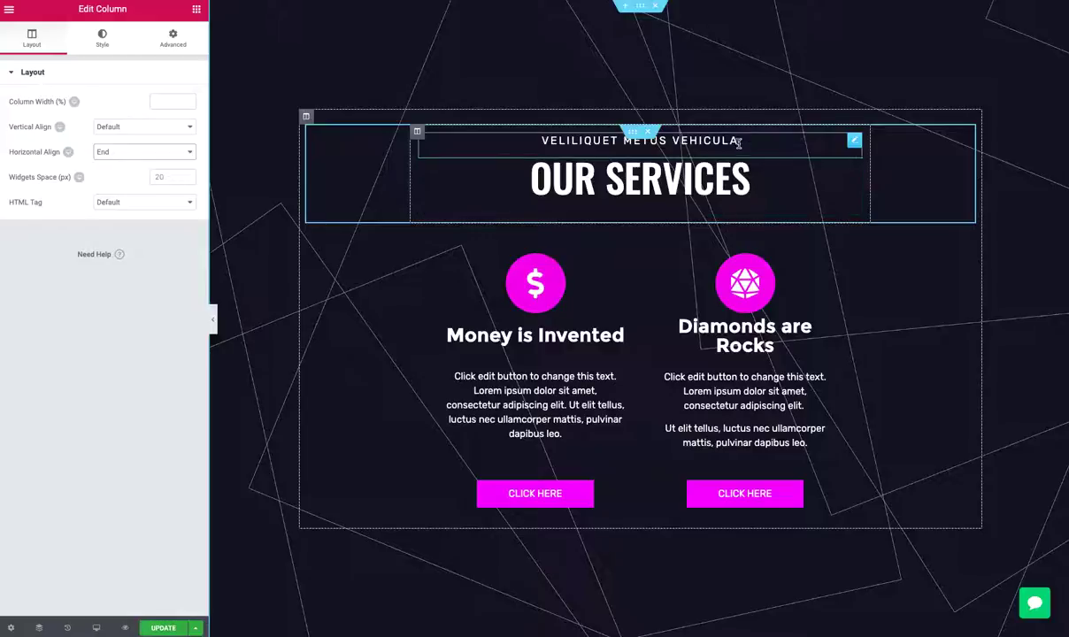
# - Open the content settings of the subtitle text above the services title and of the "Our Services" heading
pyautogui.click(742, 143)
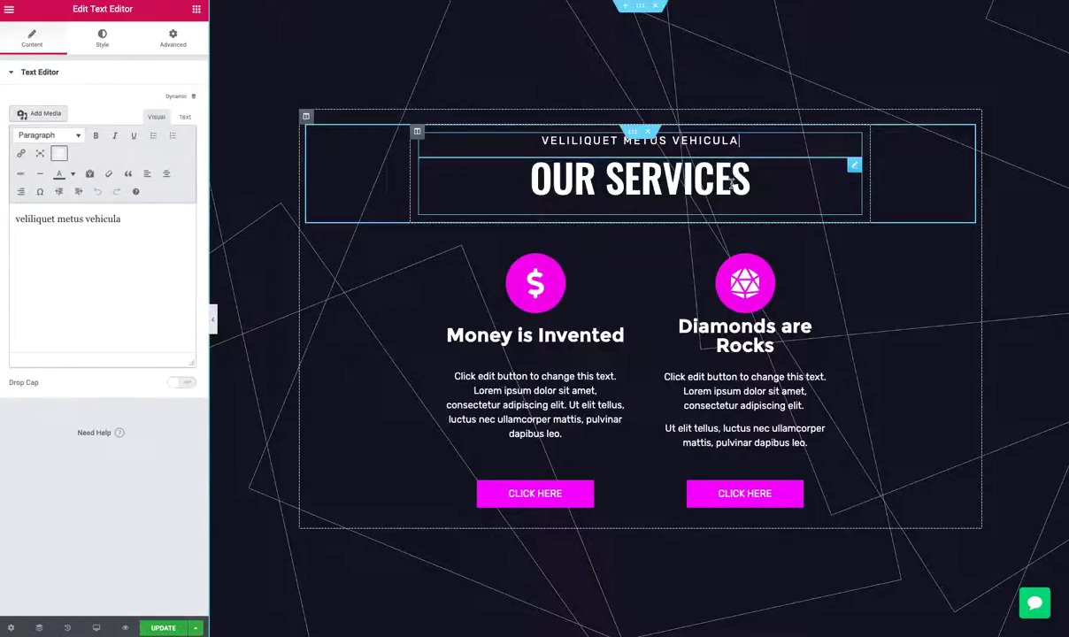
pyautogui.click(740, 181)
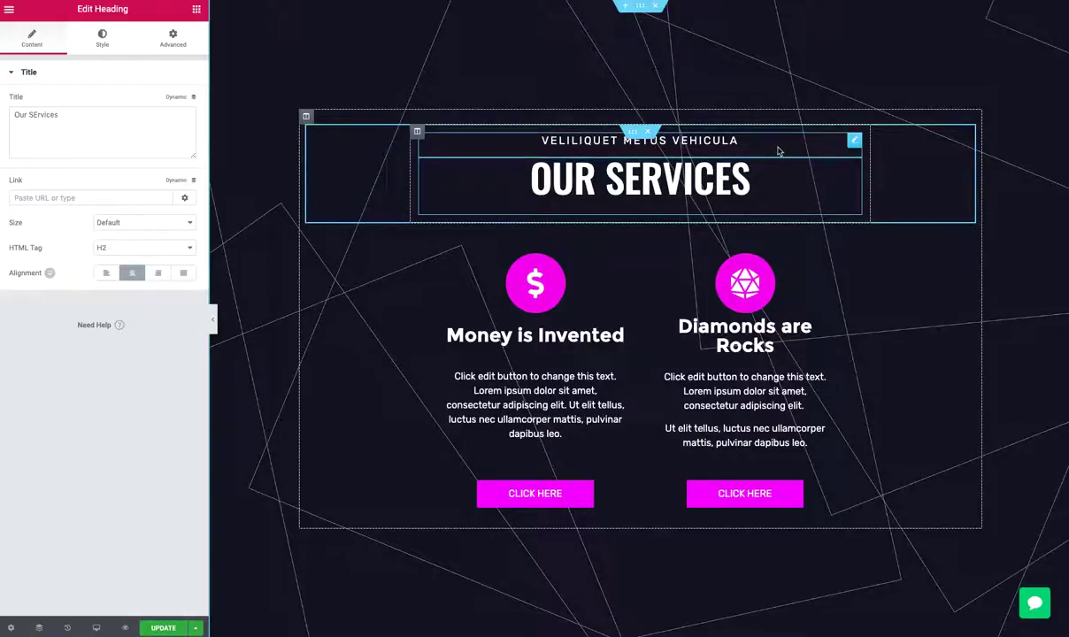
# - Delete the subtitle text above the "Our Services" heading and add an Icon widget in its place
pyautogui.rightClick(853, 144)
pyautogui.click(871, 304)
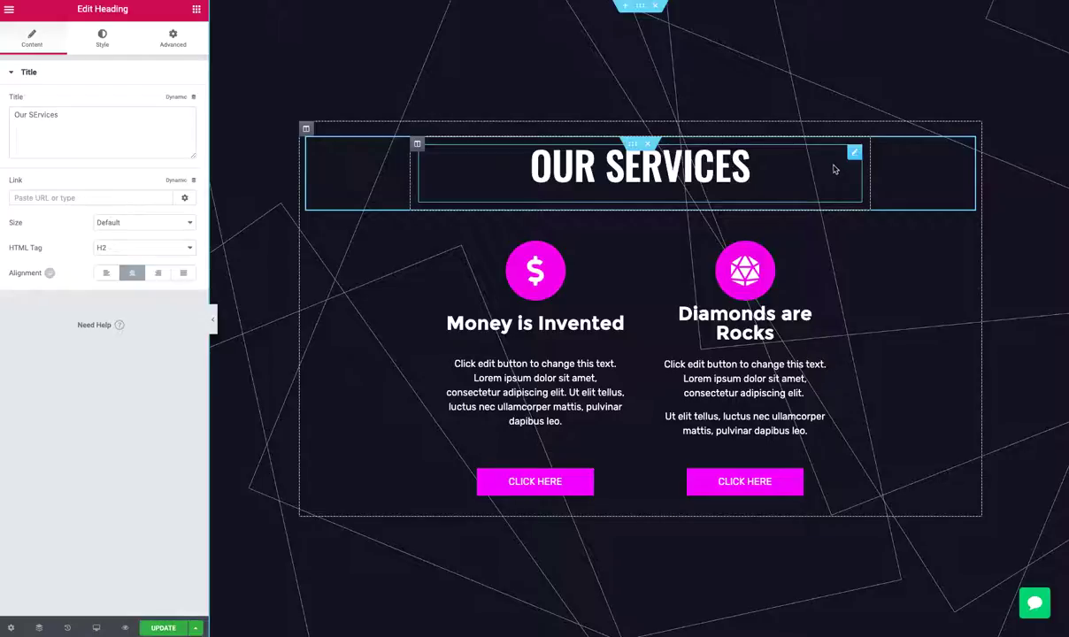
pyautogui.click(196, 9)
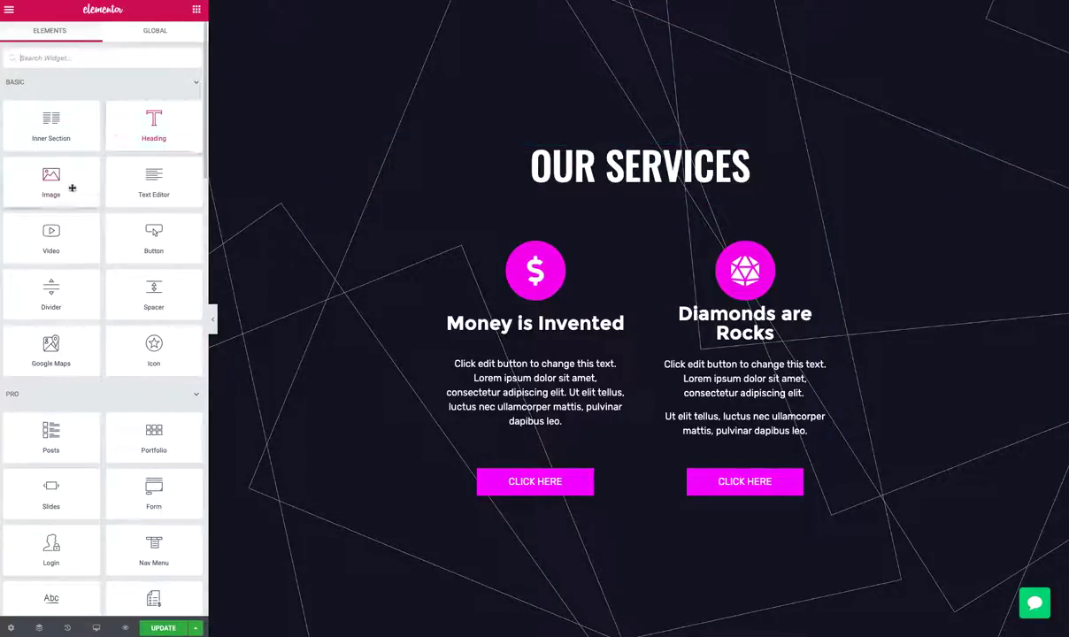
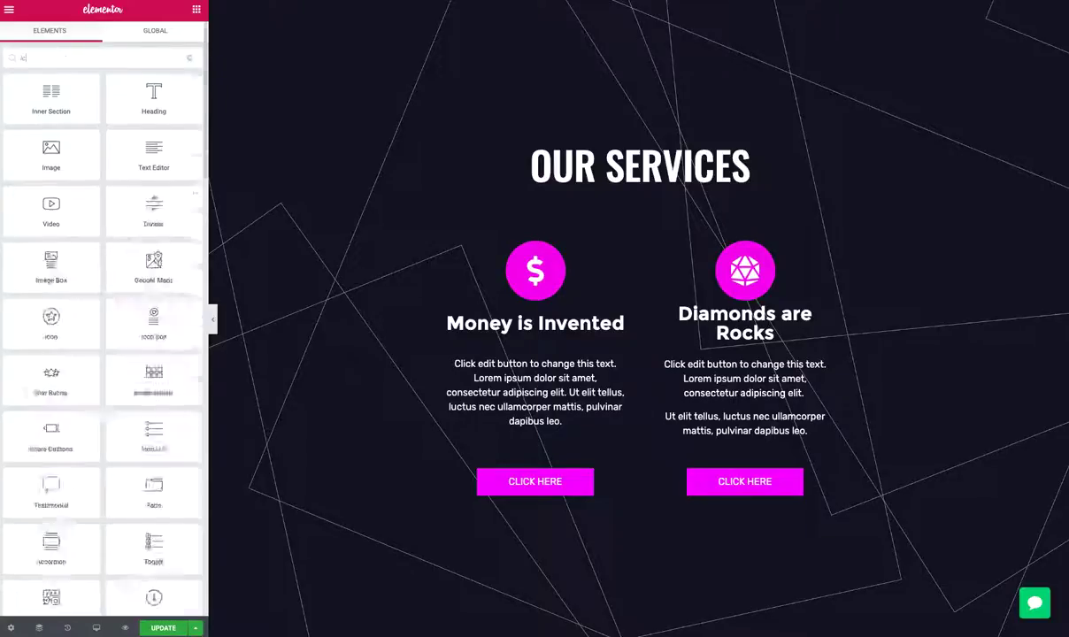
pyautogui.moveTo(52, 91); pyautogui.dragTo(557, 149)
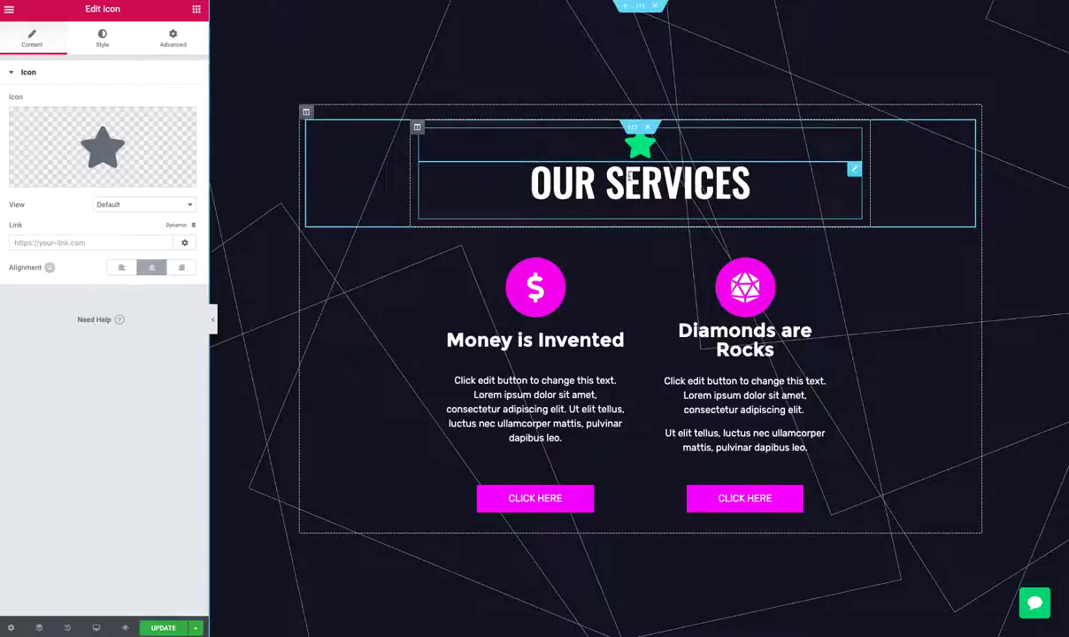
# - Set the primary color of the star icon above the "Our Services" heading to white
pyautogui.click(103, 39)
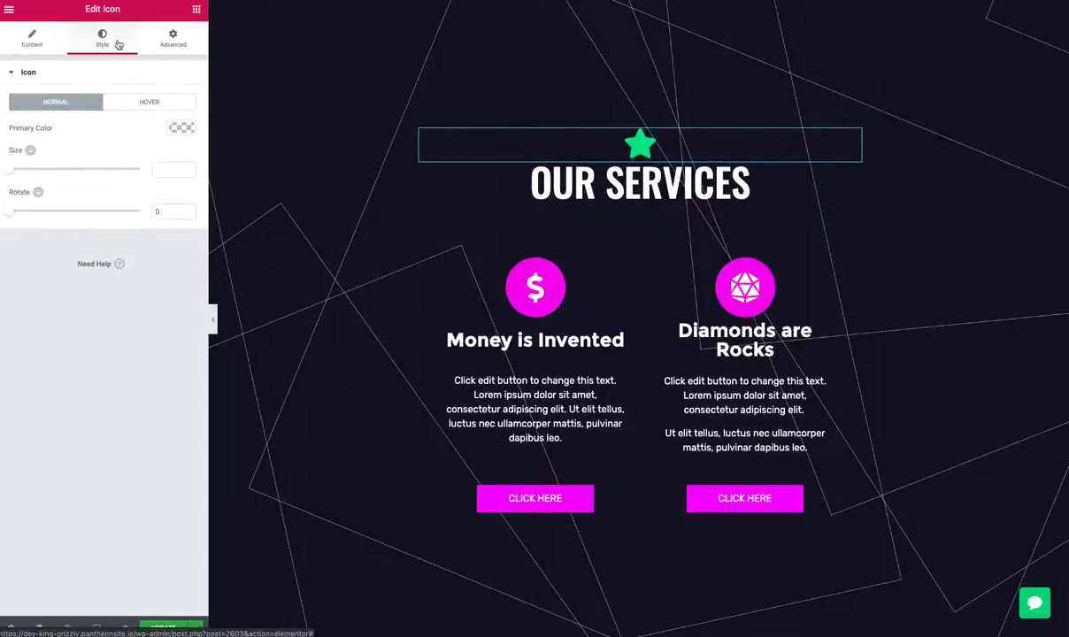
pyautogui.click(178, 130)
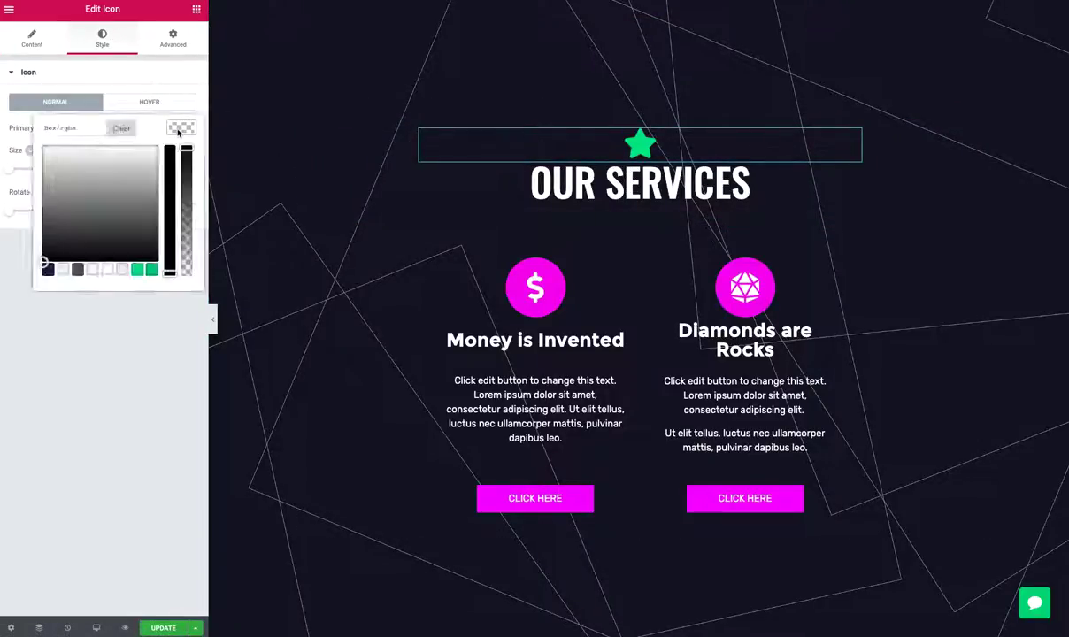
pyautogui.click(107, 272)
pyautogui.click(109, 348)
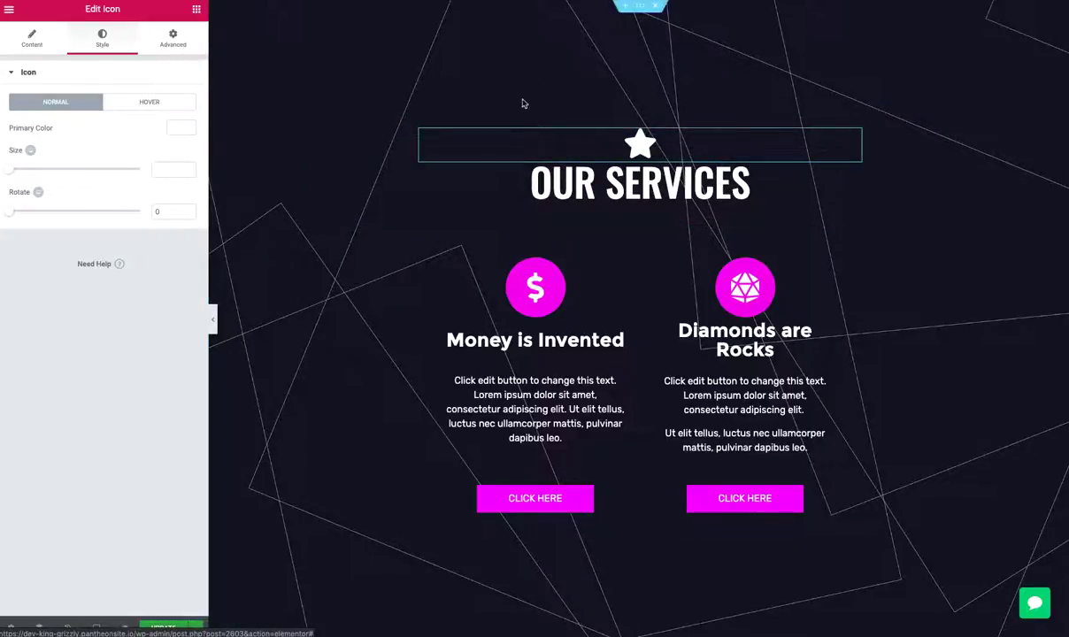
# - Set the star icon's custom positioning width to Inline (auto)
pyautogui.click(170, 42)
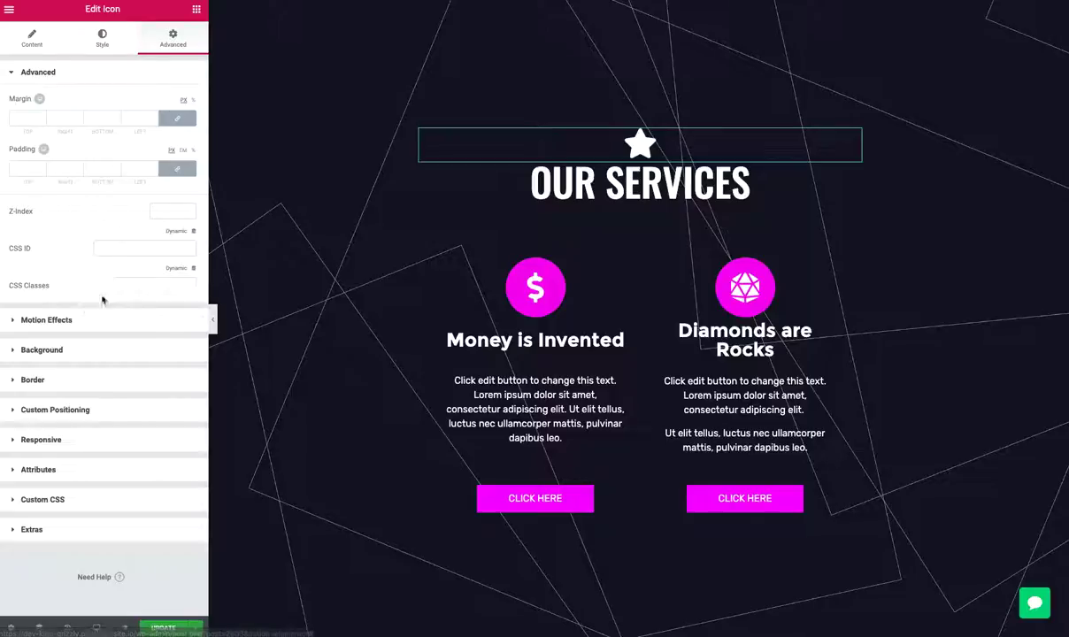
pyautogui.click(91, 410)
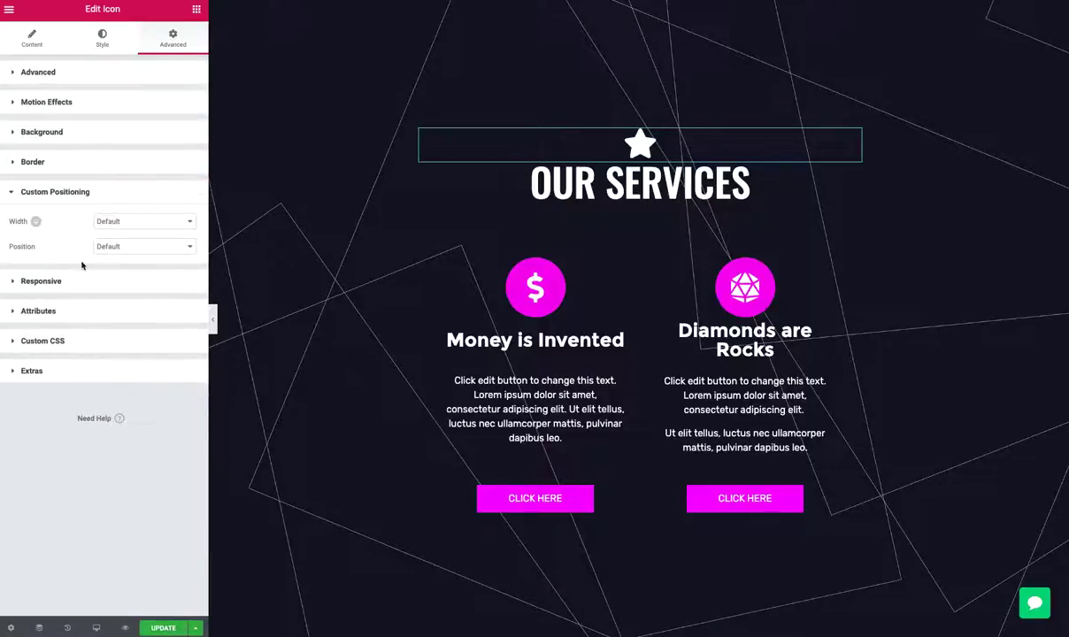
pyautogui.click(108, 221)
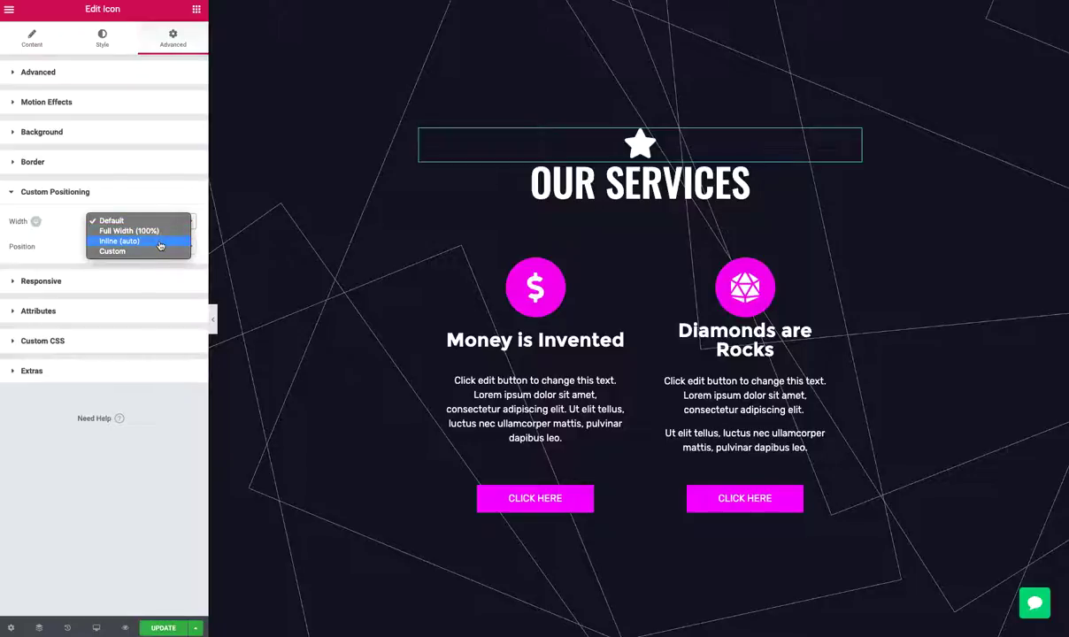
pyautogui.click(147, 244)
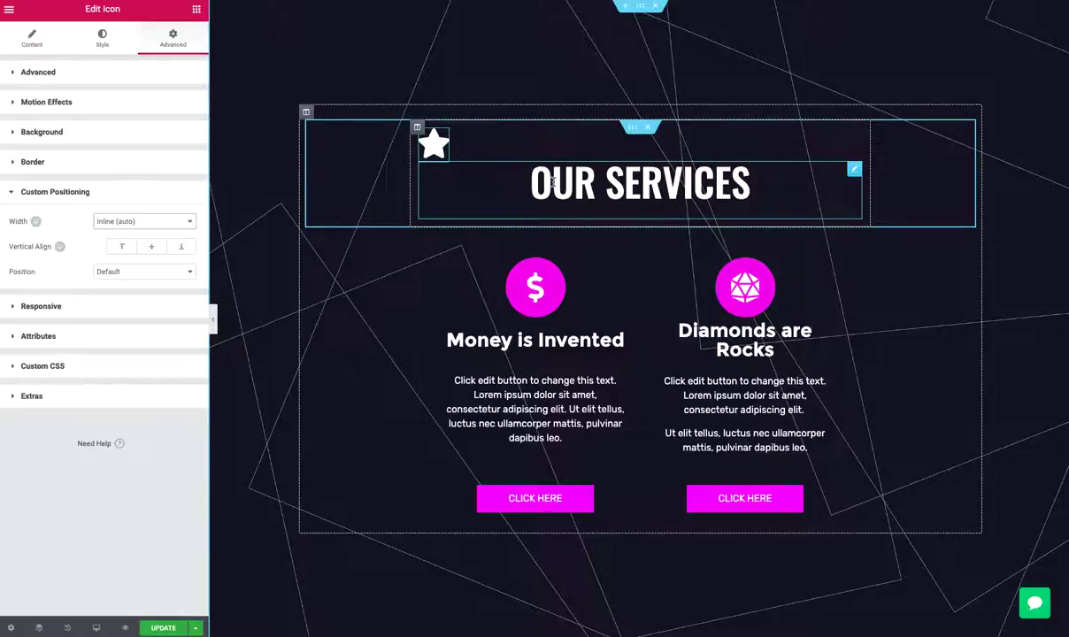
# - Set the "Our Services" heading's custom positioning width to Inline (auto) so it can share a row with the star icon
pyautogui.click(552, 181)
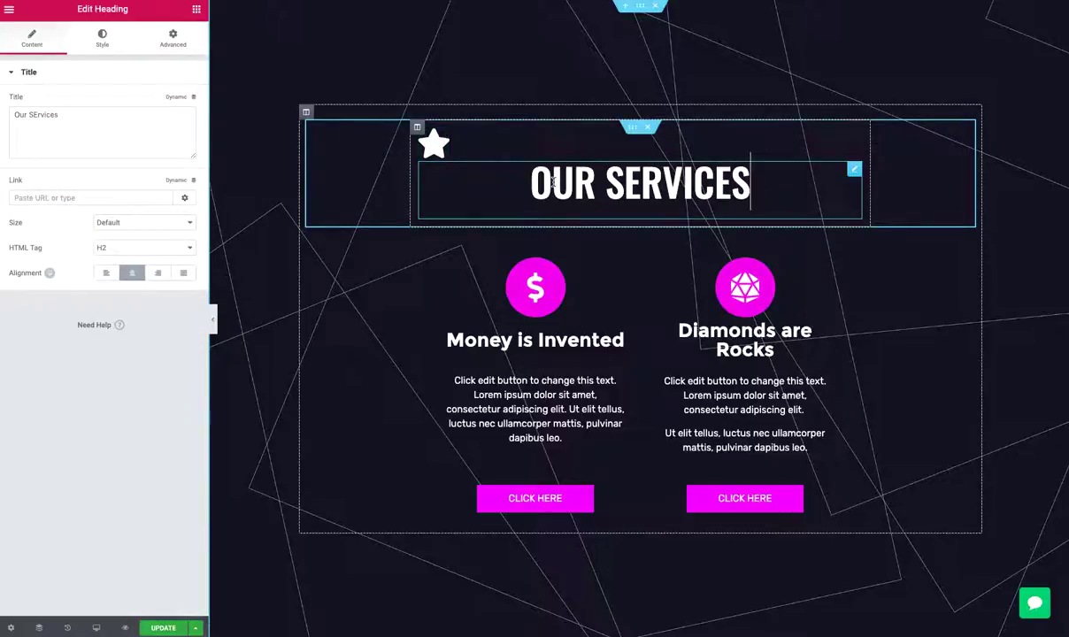
pyautogui.click(171, 44)
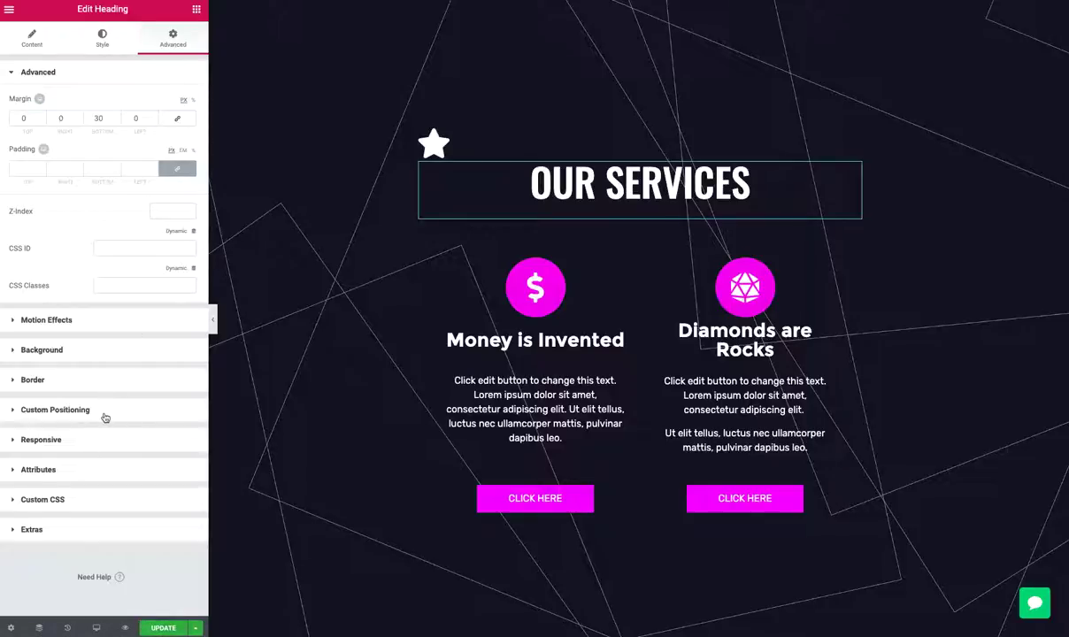
pyautogui.click(104, 411)
pyautogui.click(116, 220)
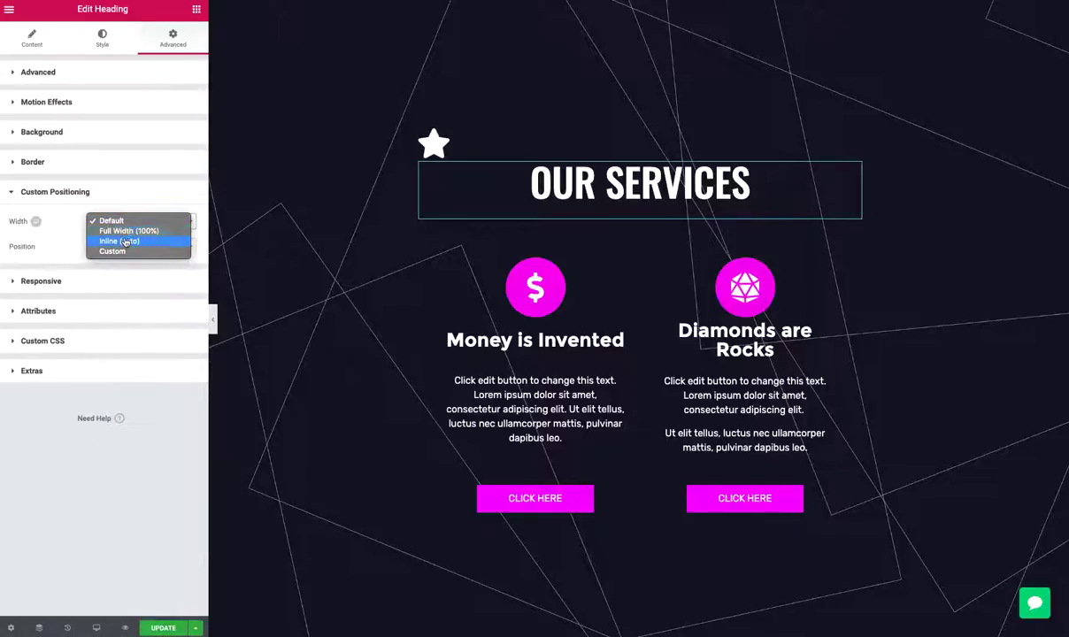
pyautogui.click(125, 241)
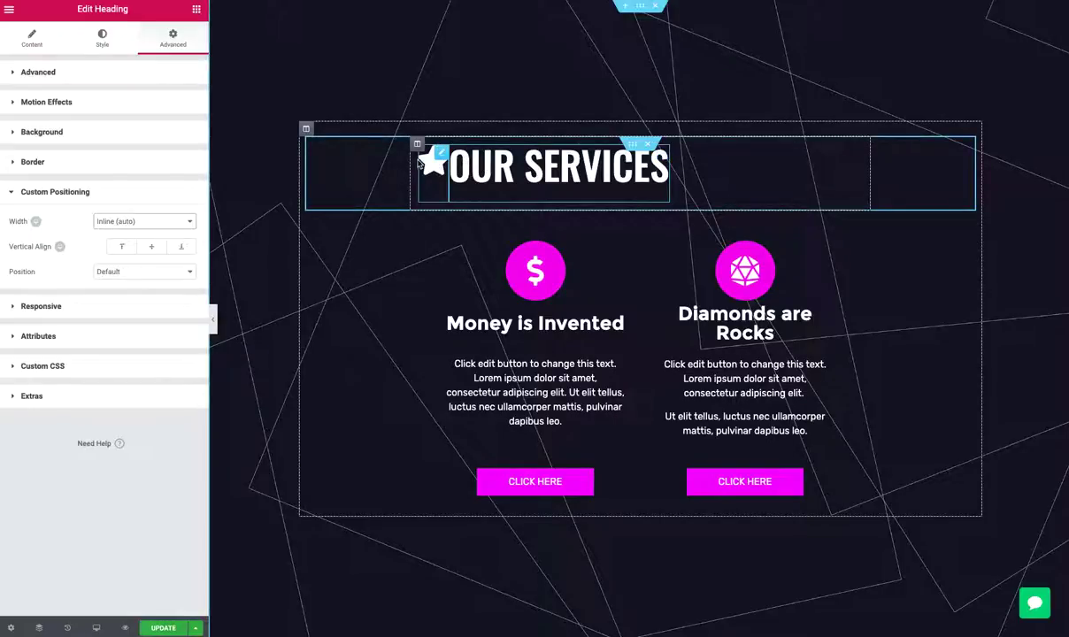
# - Reset the outer column's horizontal alignment to Default and set the column holding the star and heading to Center
pyautogui.click(417, 145)
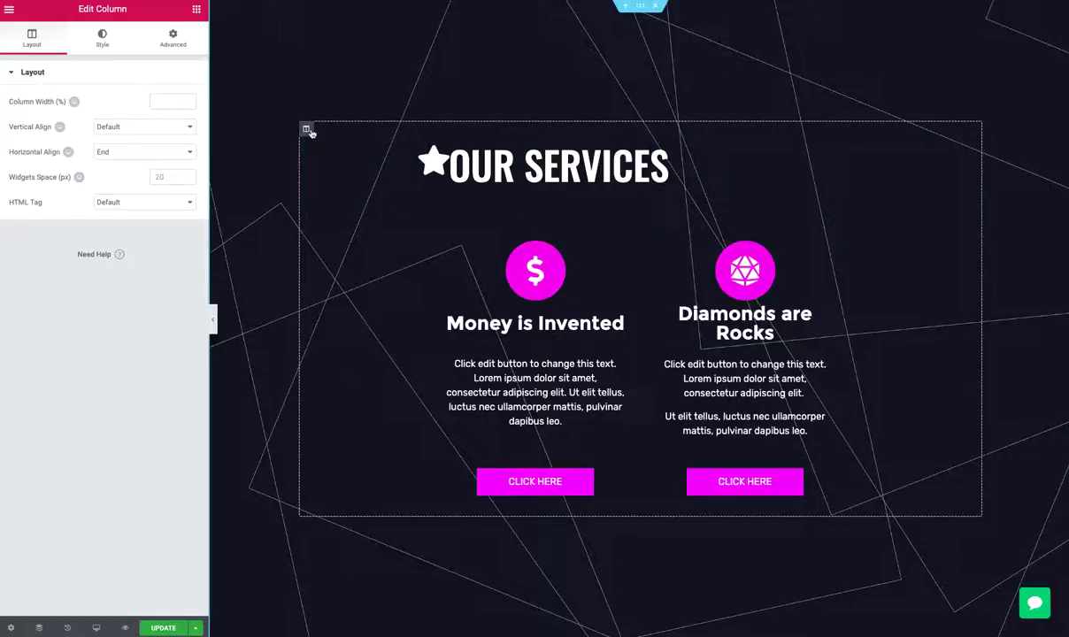
pyautogui.click(152, 153)
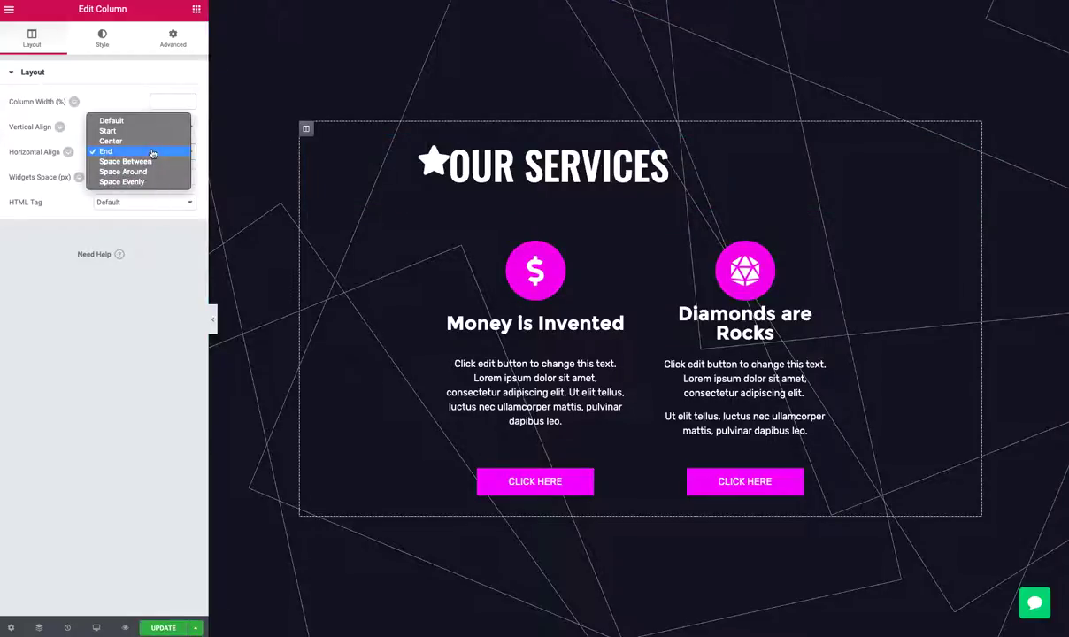
pyautogui.click(131, 118)
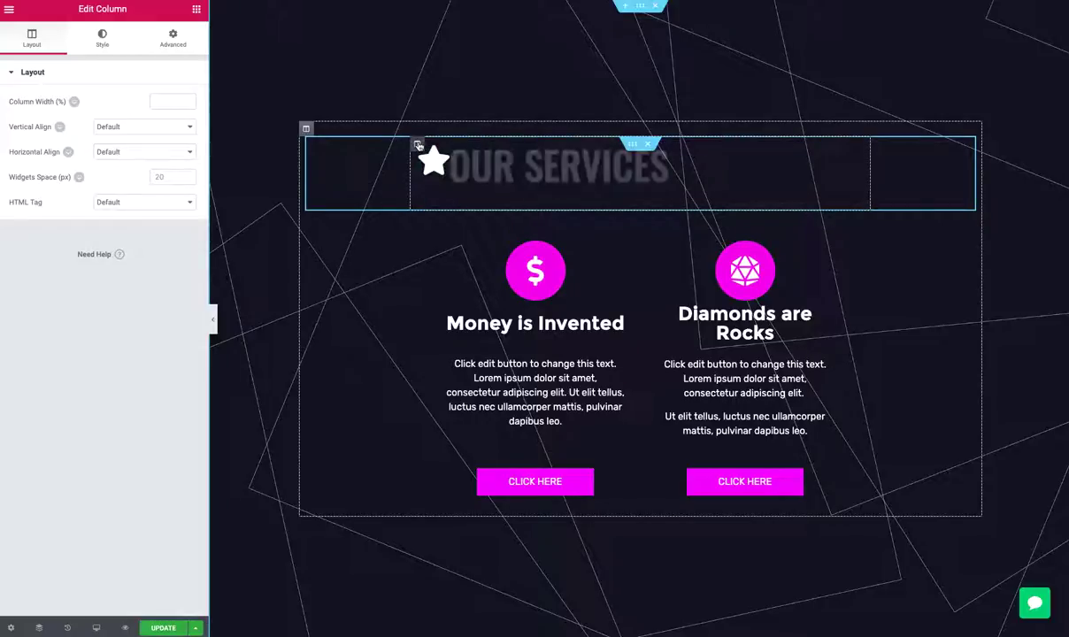
pyautogui.click(134, 157)
pyautogui.click(136, 171)
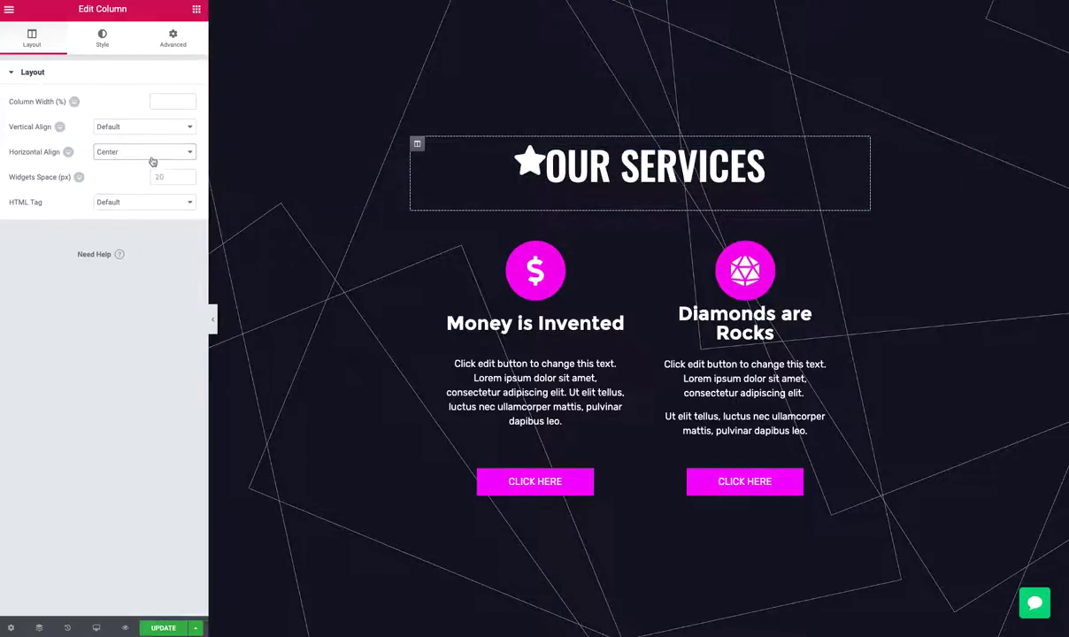
# - Try End, Start, Space Between, Space Around and Space Evenly as the title column's horizontal alignment, and return it to Center
pyautogui.click(151, 161)
pyautogui.click(148, 162)
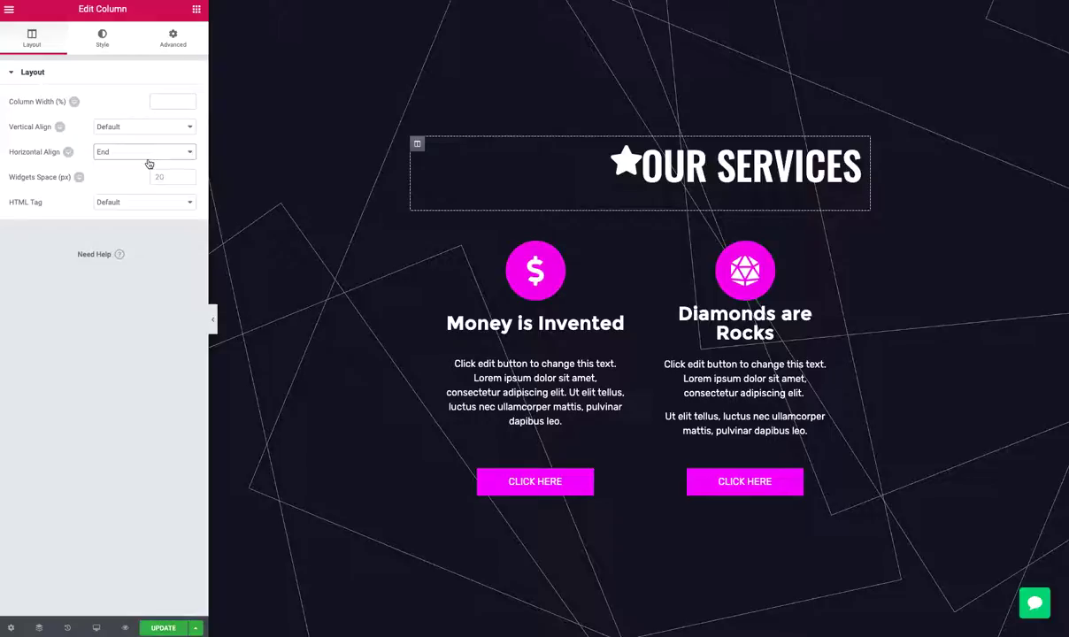
pyautogui.click(149, 164)
pyautogui.click(146, 131)
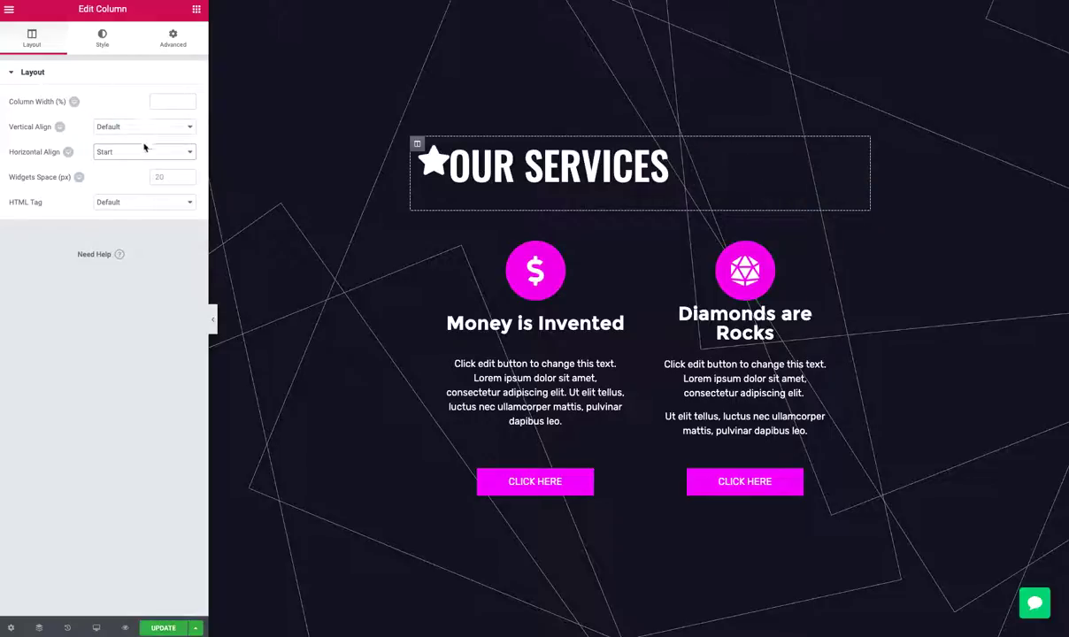
pyautogui.click(144, 155)
pyautogui.click(146, 179)
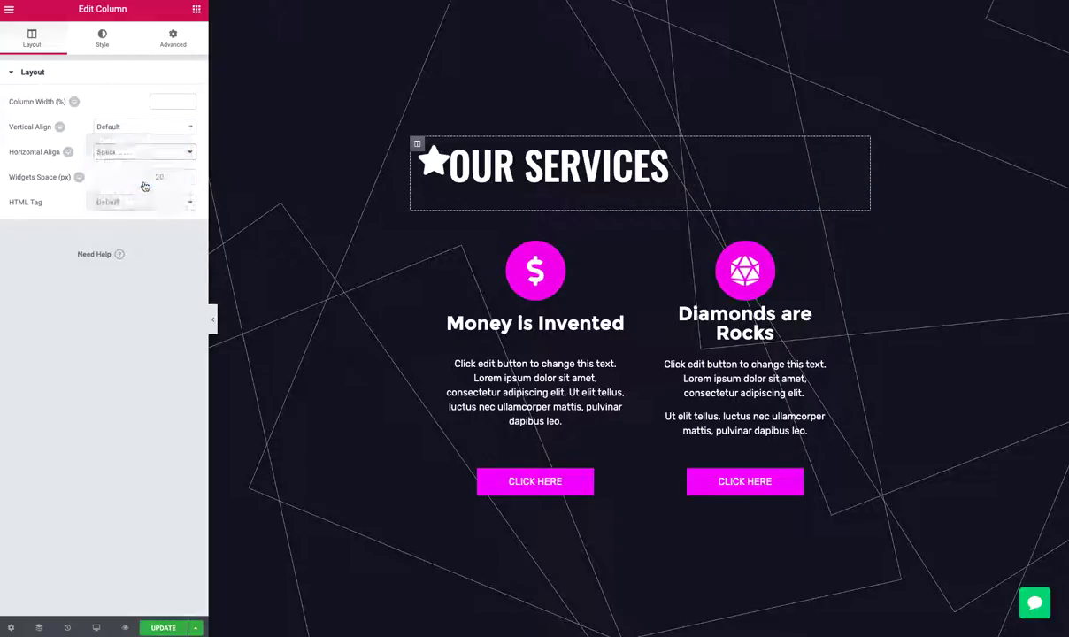
pyautogui.click(146, 159)
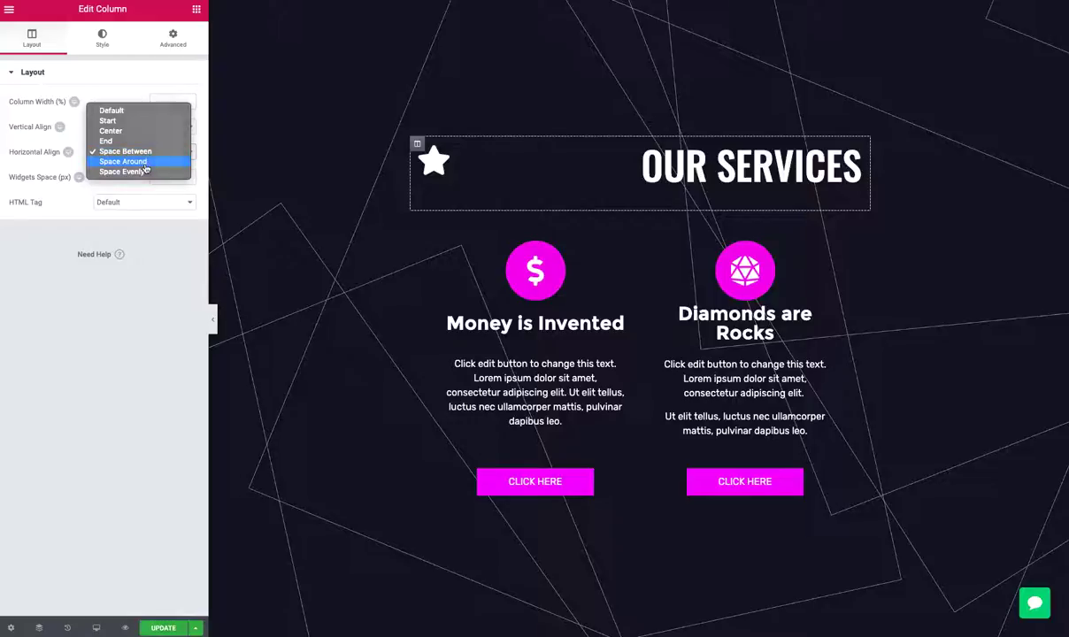
pyautogui.click(146, 164)
pyautogui.click(147, 163)
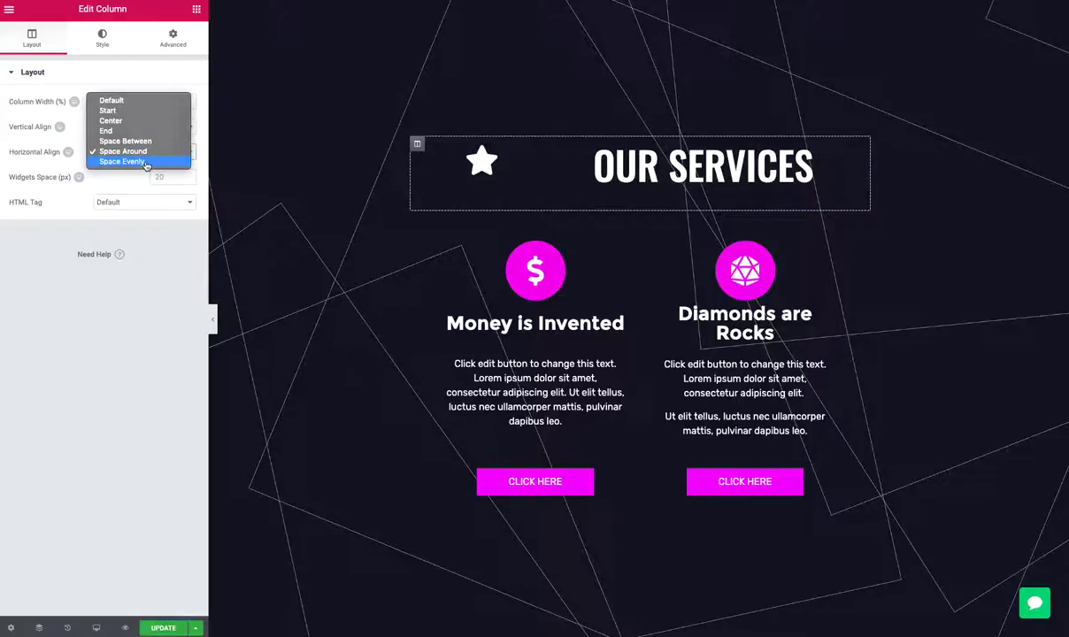
pyautogui.click(145, 163)
pyautogui.click(146, 157)
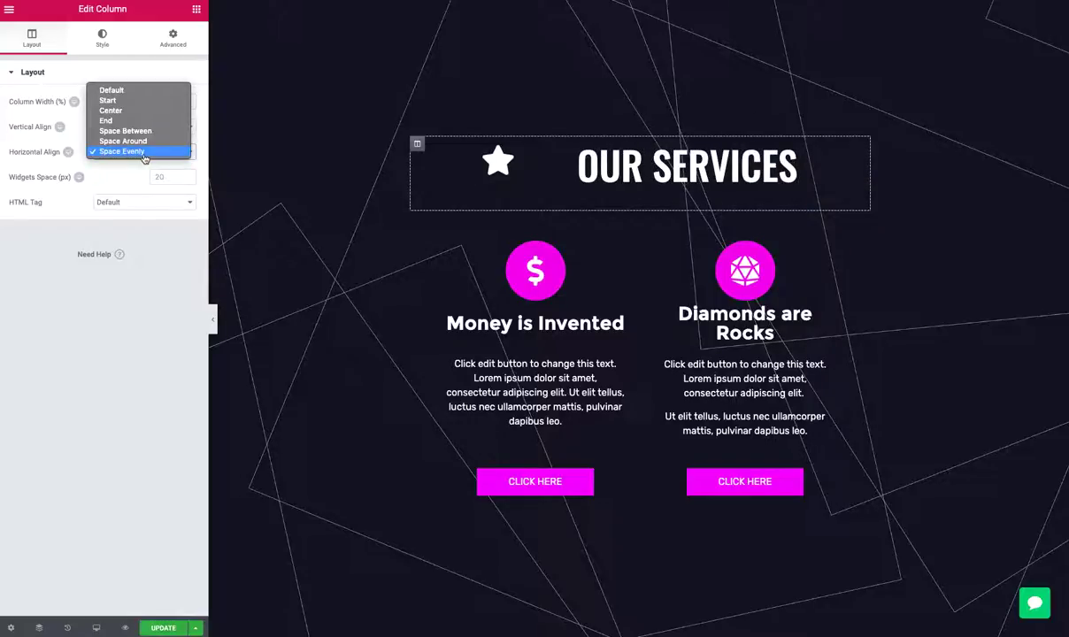
pyautogui.click(148, 113)
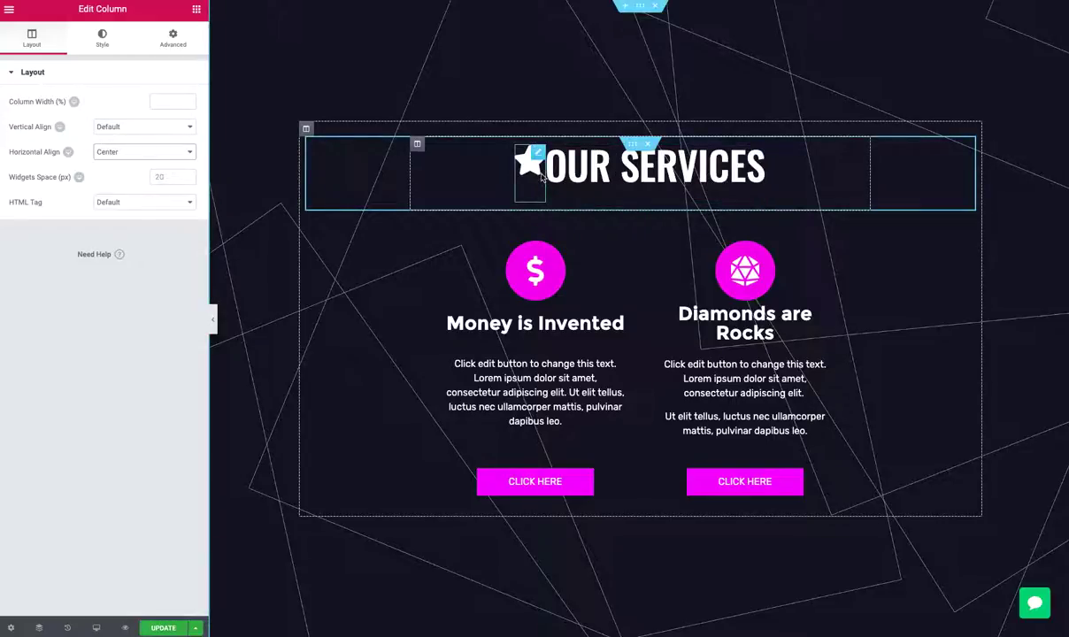
# - Try the Start and End vertical alignments on the star icon and settle on the centered one
pyautogui.click(539, 156)
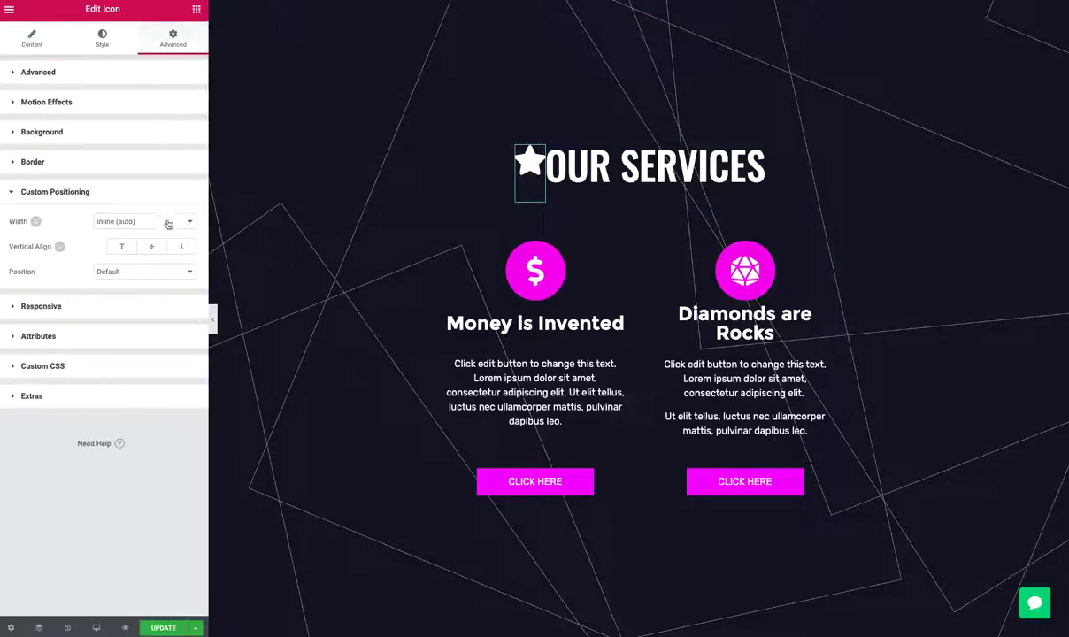
pyautogui.click(150, 247)
pyautogui.click(123, 249)
pyautogui.click(150, 247)
pyautogui.click(172, 248)
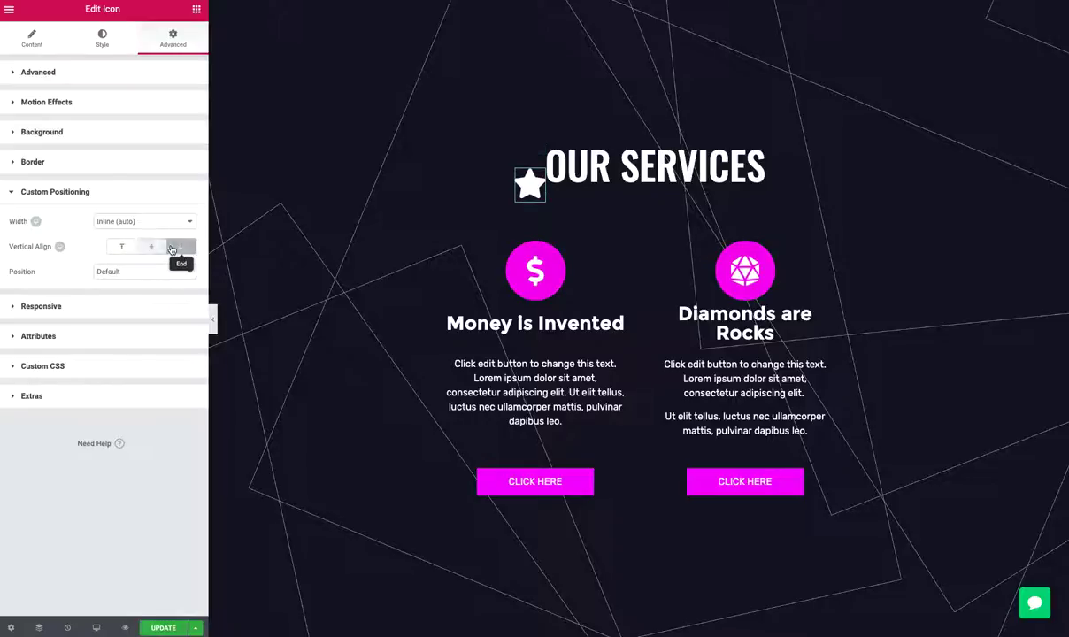
pyautogui.click(151, 247)
# - Check the "Our Services" heading's typography and content settings for extra spacing, and set its bottom margin to 0
pyautogui.click(561, 161)
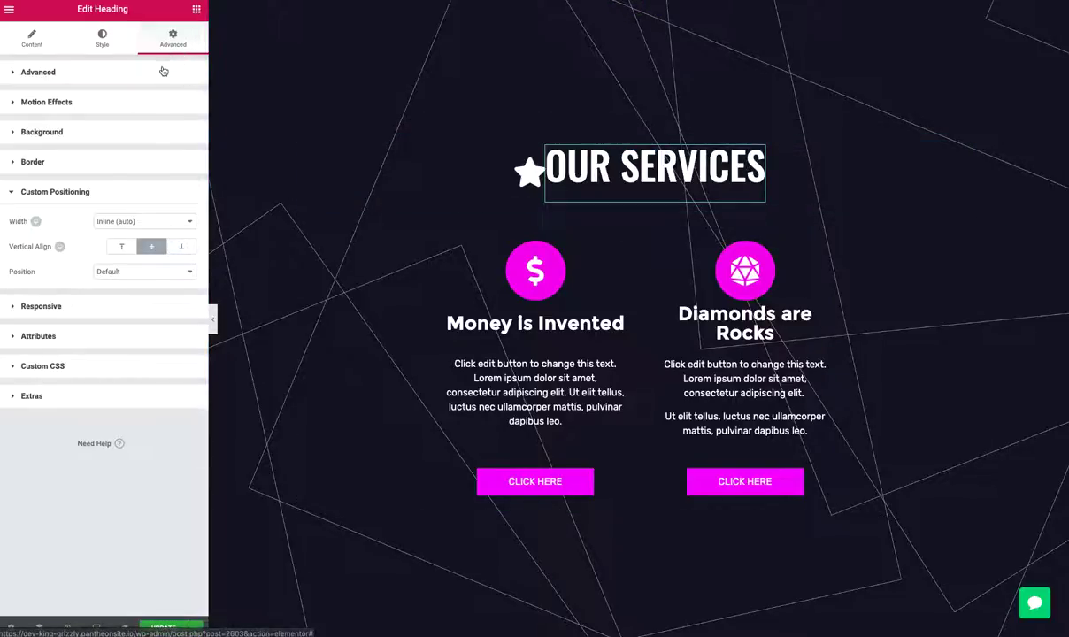
pyautogui.click(103, 47)
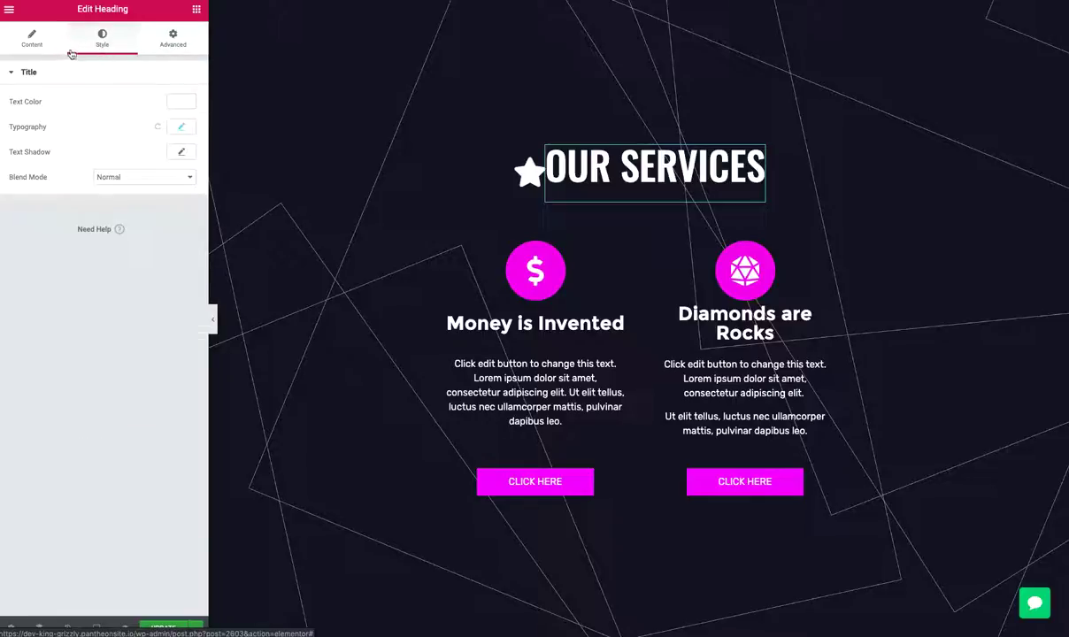
pyautogui.click(181, 128)
pyautogui.doubleClick(158, 341)
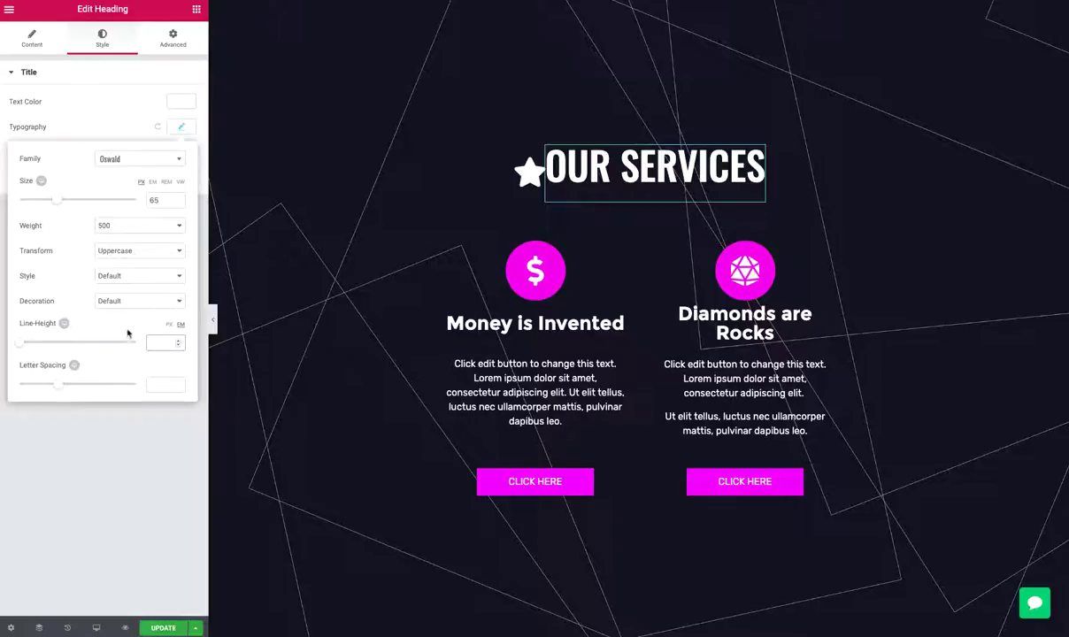
pyautogui.click(33, 45)
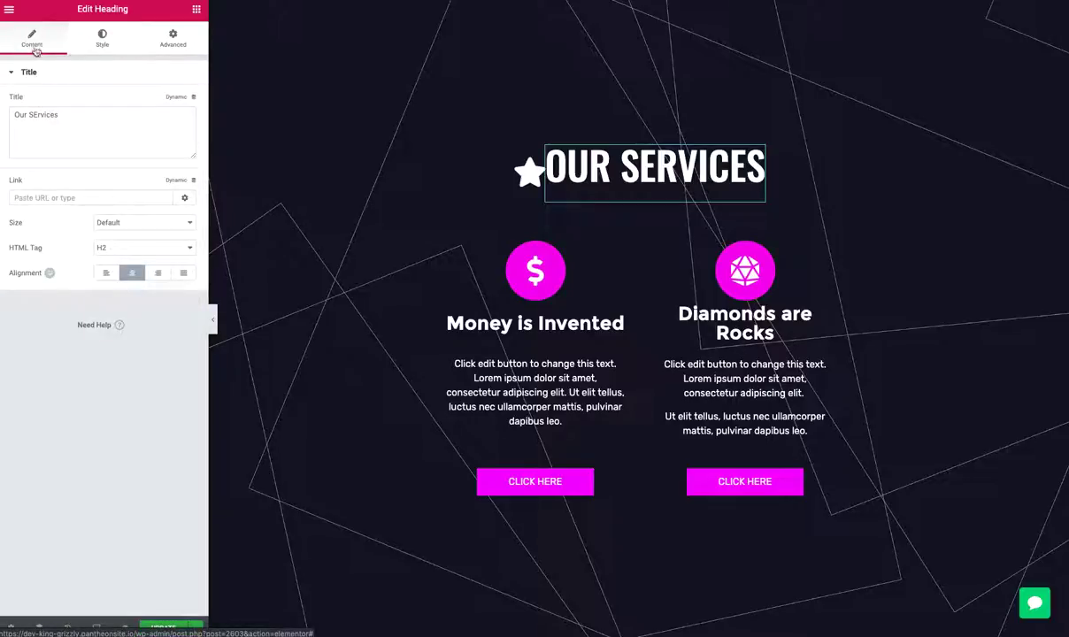
pyautogui.click(173, 39)
pyautogui.doubleClick(105, 117)
pyautogui.write('0')
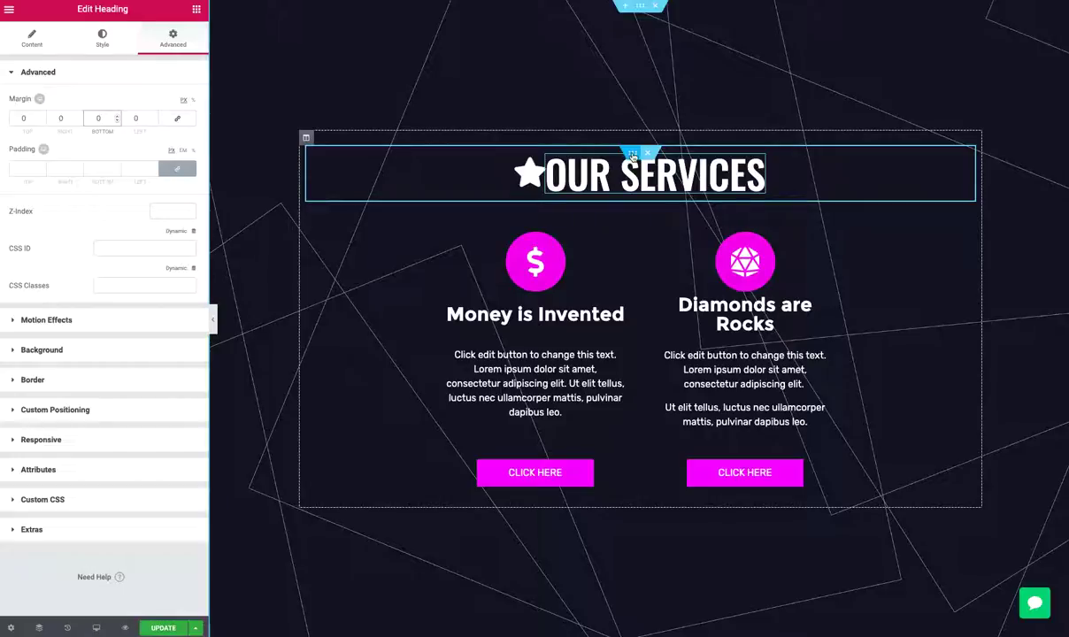
# - Unlink the star icon's margin values and set its left and right margins to 10 px
pyautogui.click(632, 155)
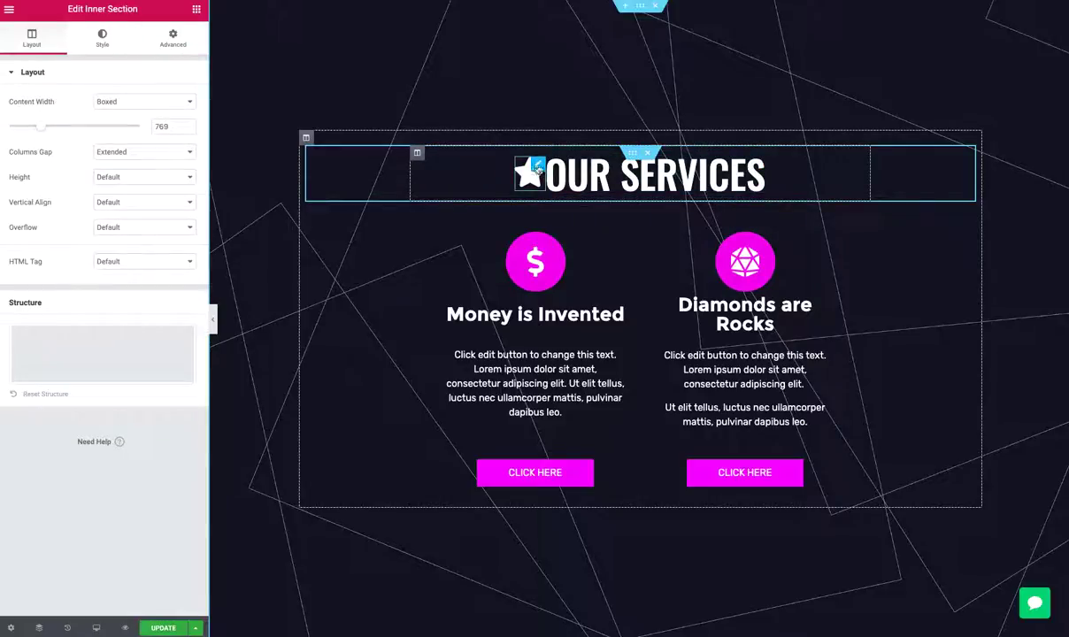
pyautogui.click(536, 168)
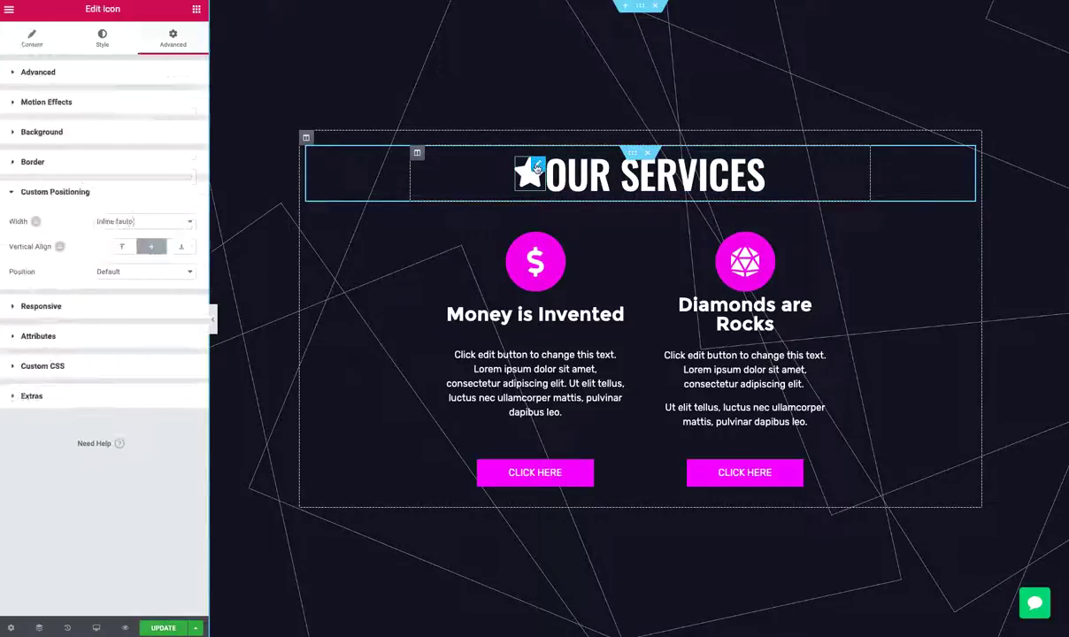
pyautogui.click(97, 82)
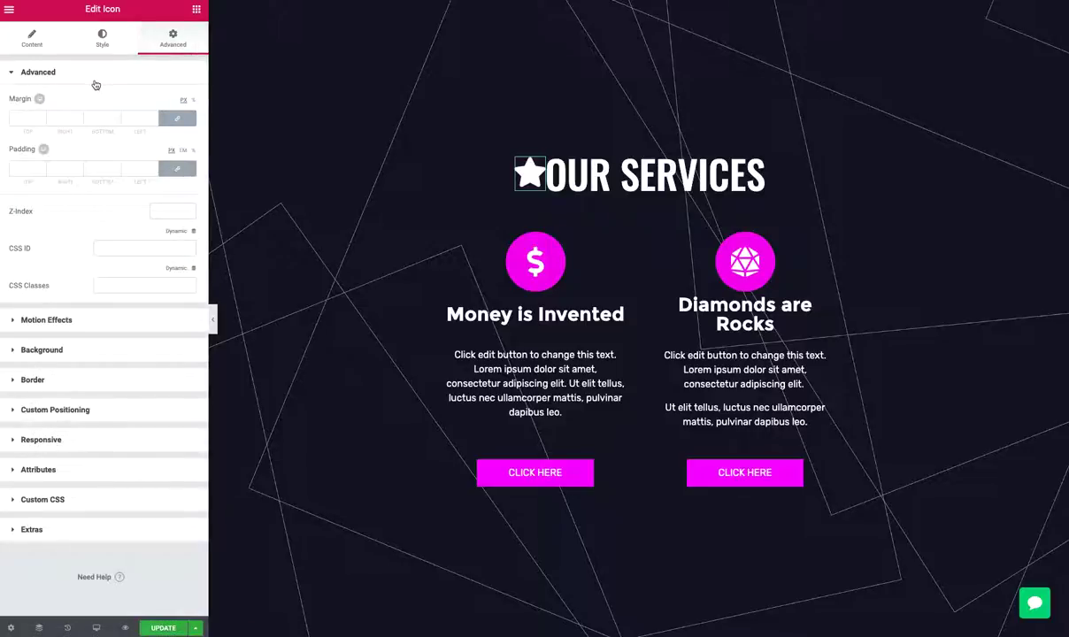
pyautogui.click(170, 120)
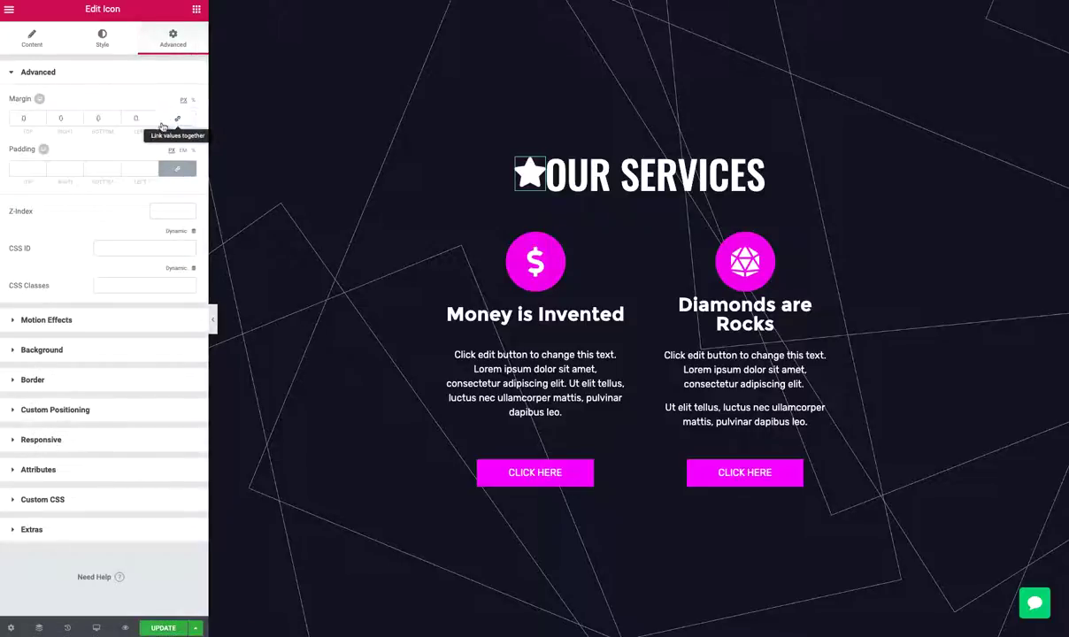
pyautogui.click(99, 119)
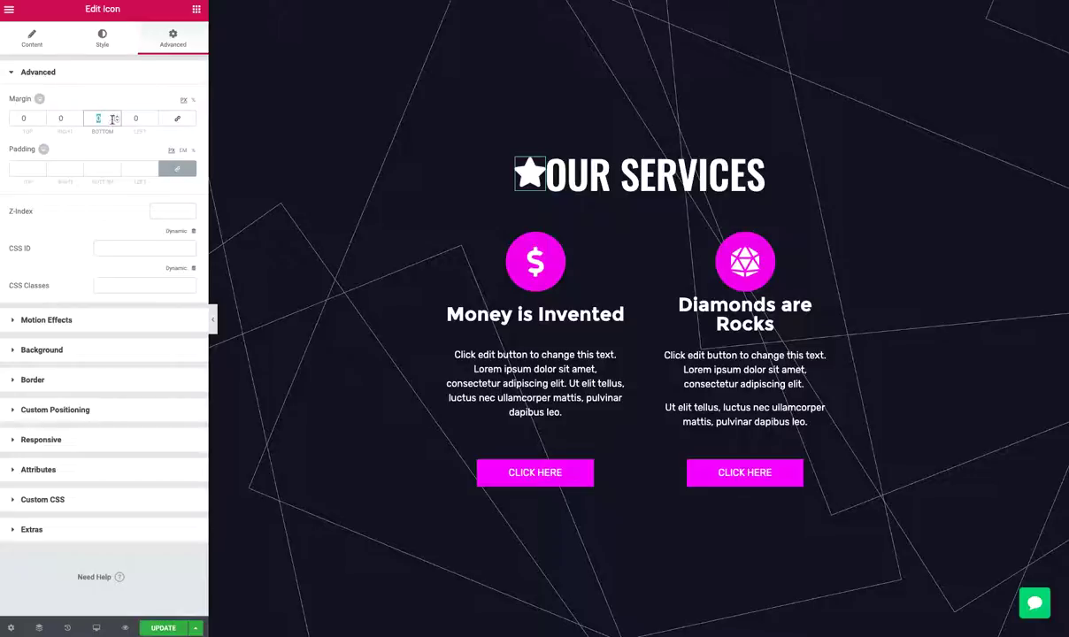
pyautogui.click(137, 118)
pyautogui.write('10')
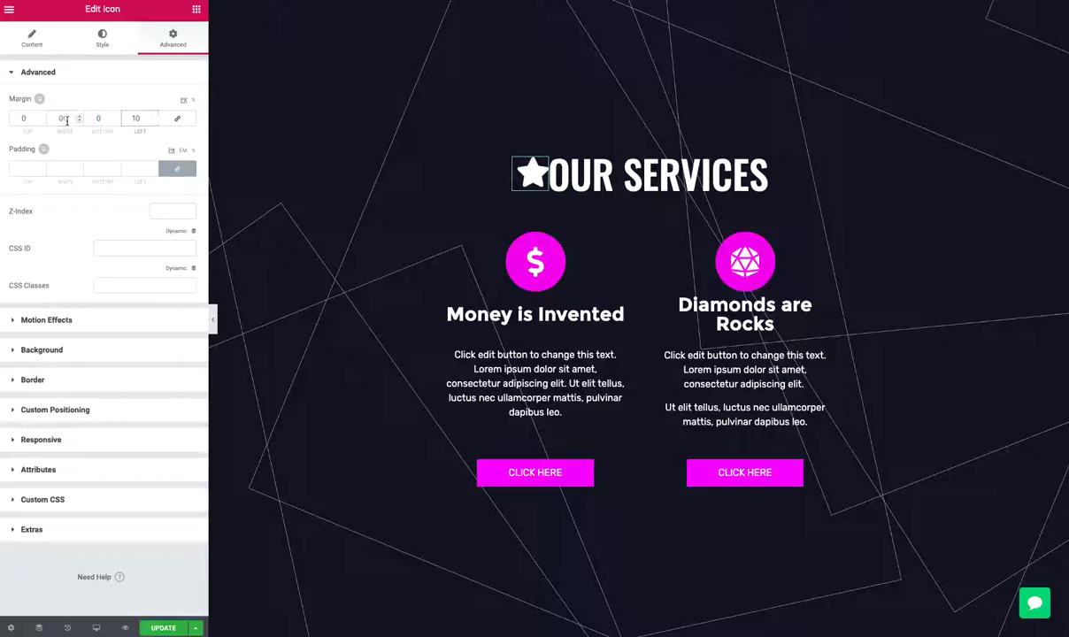
pyautogui.click(65, 119)
pyautogui.write('10')
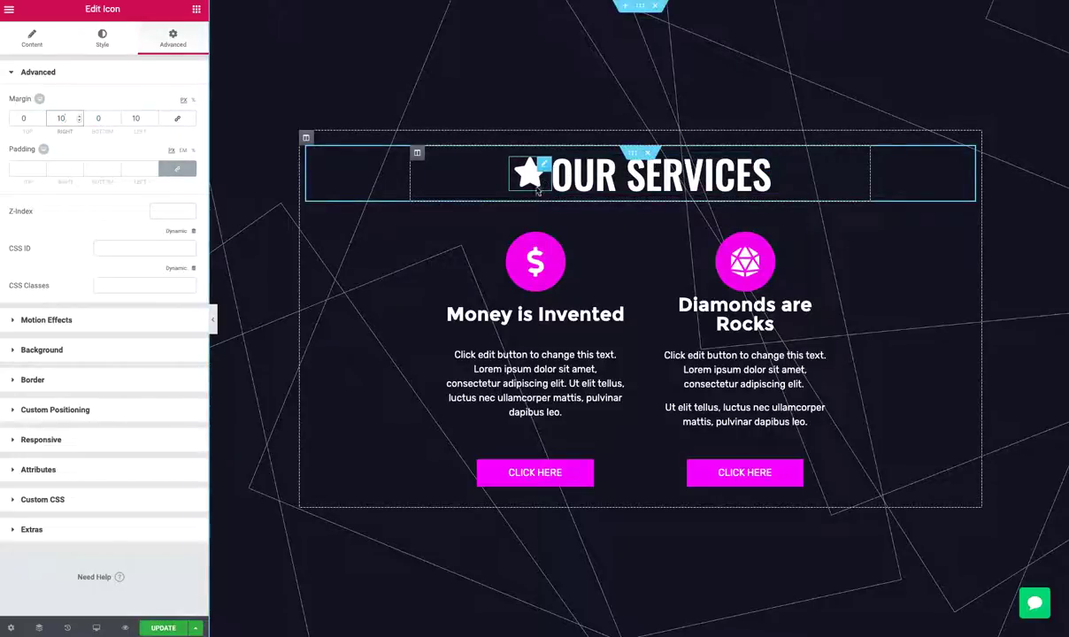
# - Copy the star icon and paste its style onto the "Our Services" heading
pyautogui.rightClick(544, 166)
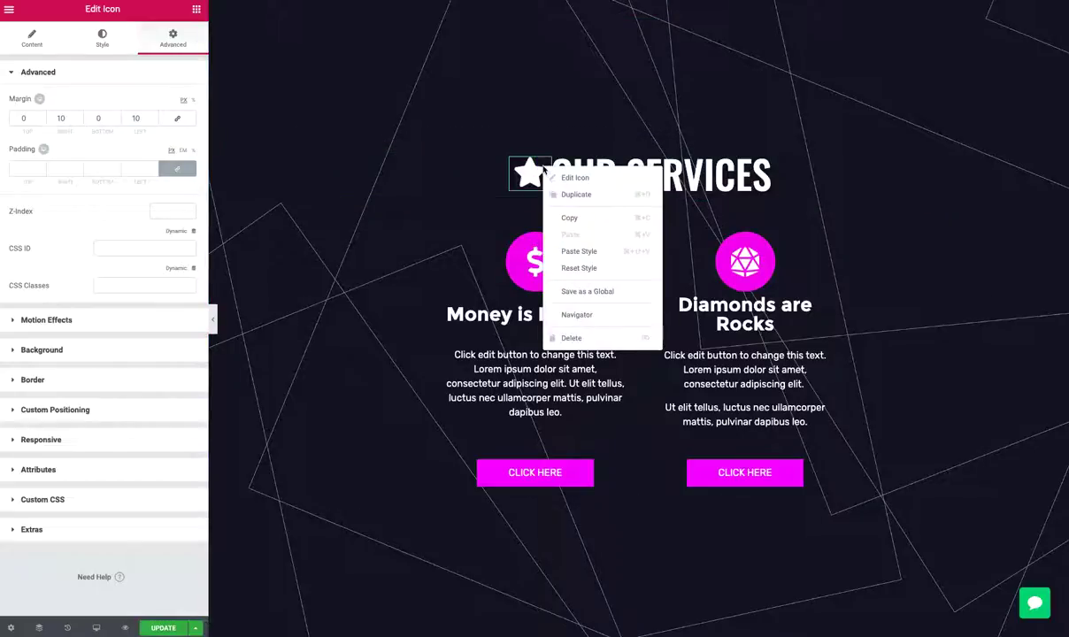
pyautogui.click(563, 209)
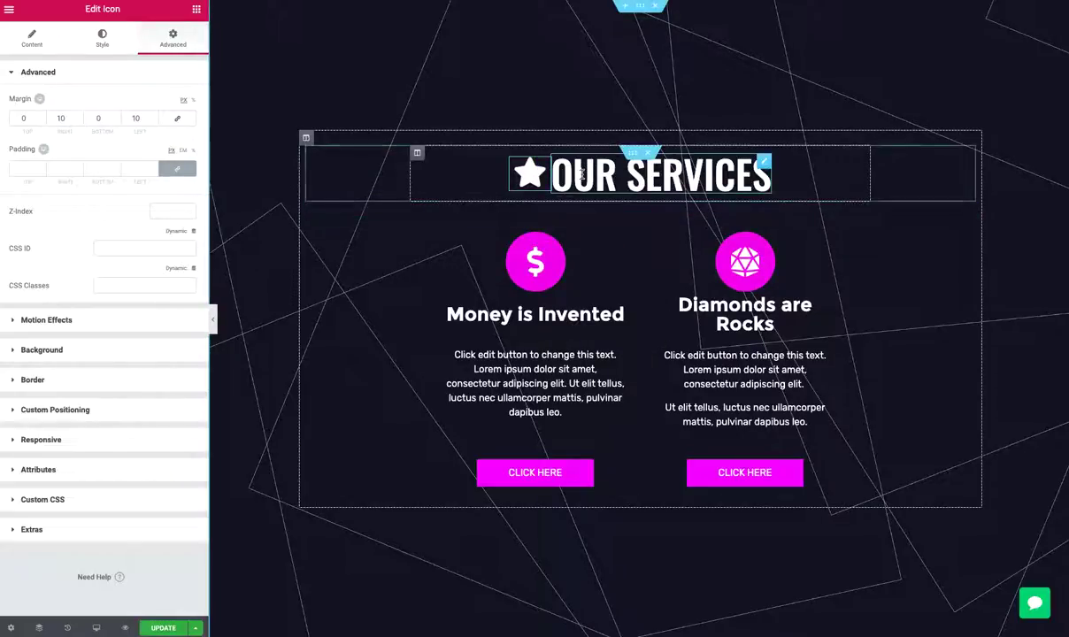
pyautogui.rightClick(585, 177)
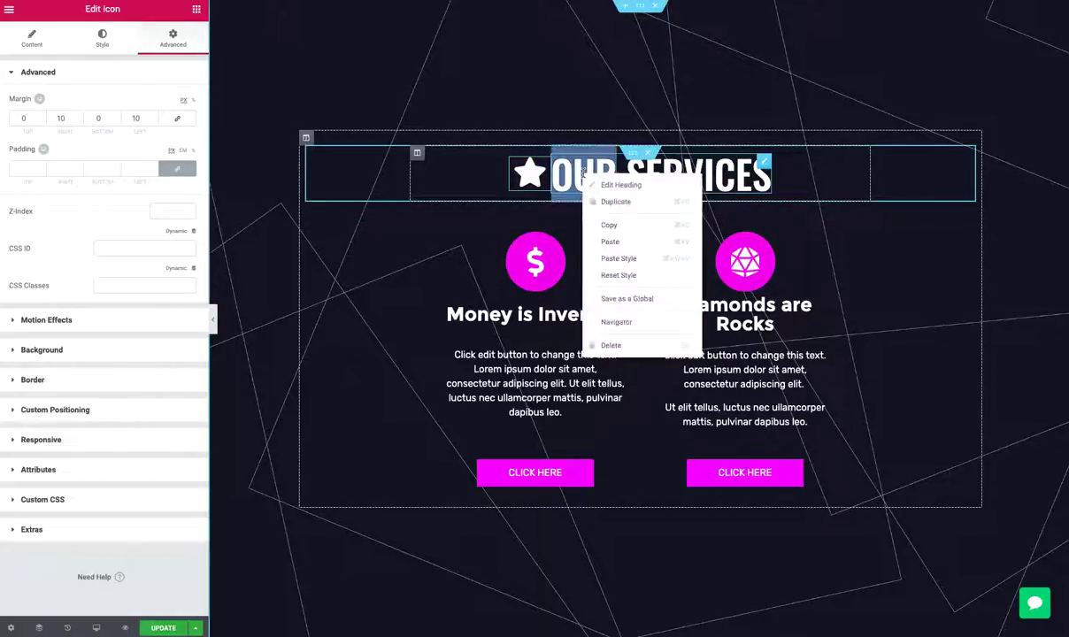
pyautogui.click(612, 257)
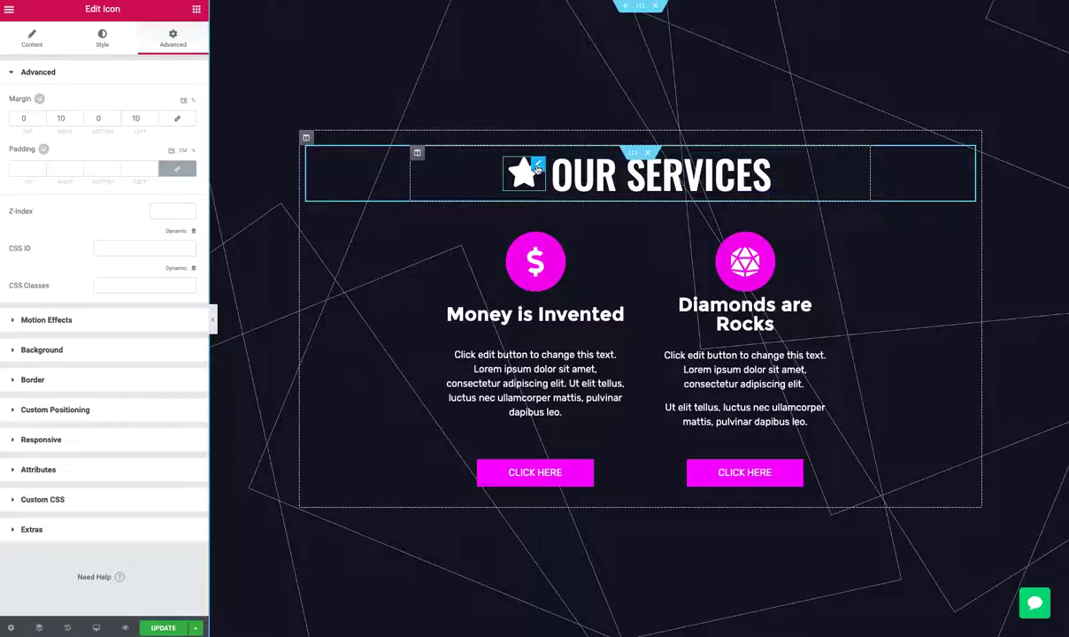
# - Review the star icon's custom positioning settings, including its responsive controls and available width options
pyautogui.click(71, 409)
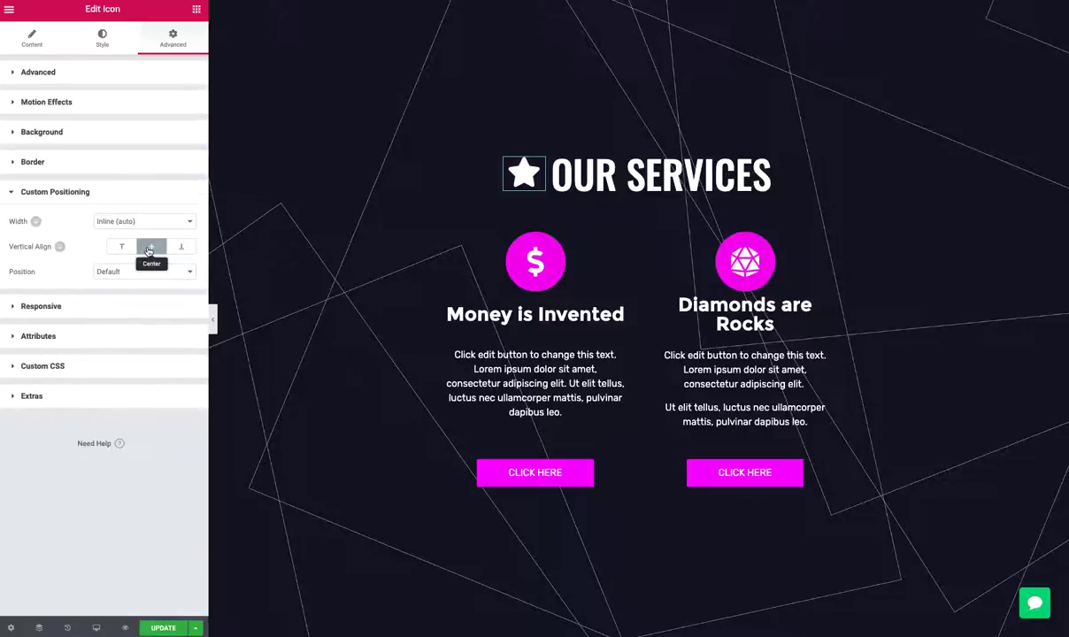
pyautogui.moveTo(35, 221)
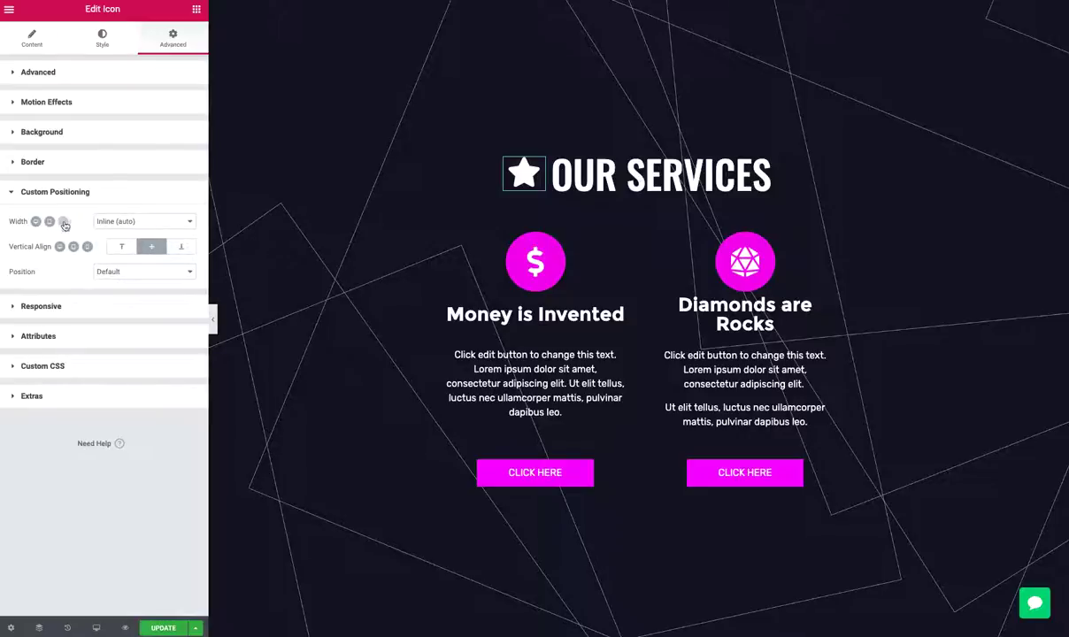
pyautogui.click(128, 228)
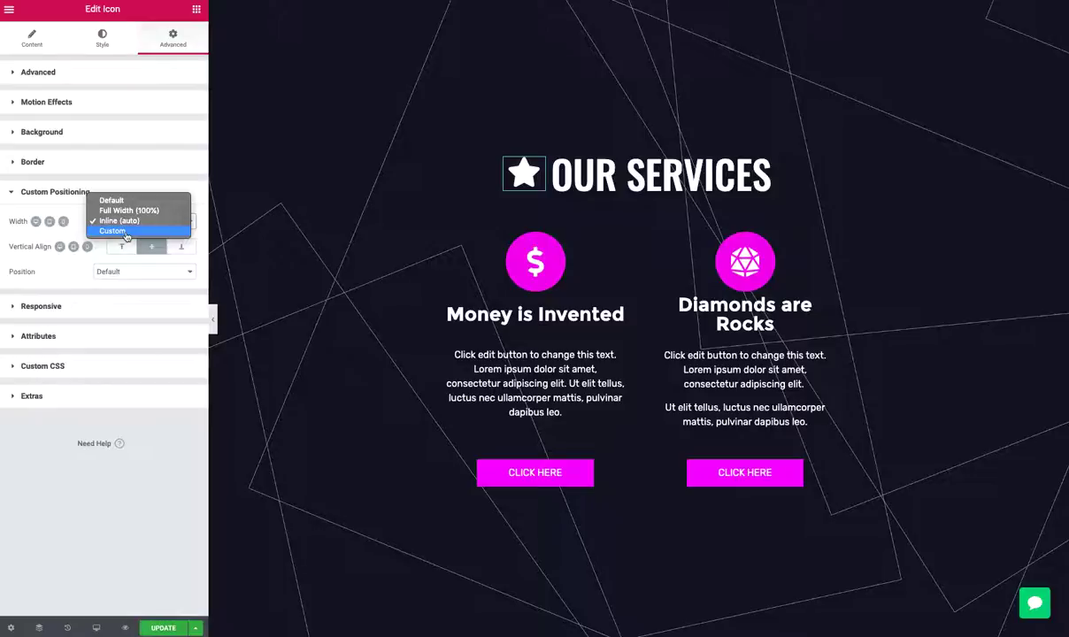
pyautogui.click(160, 460)
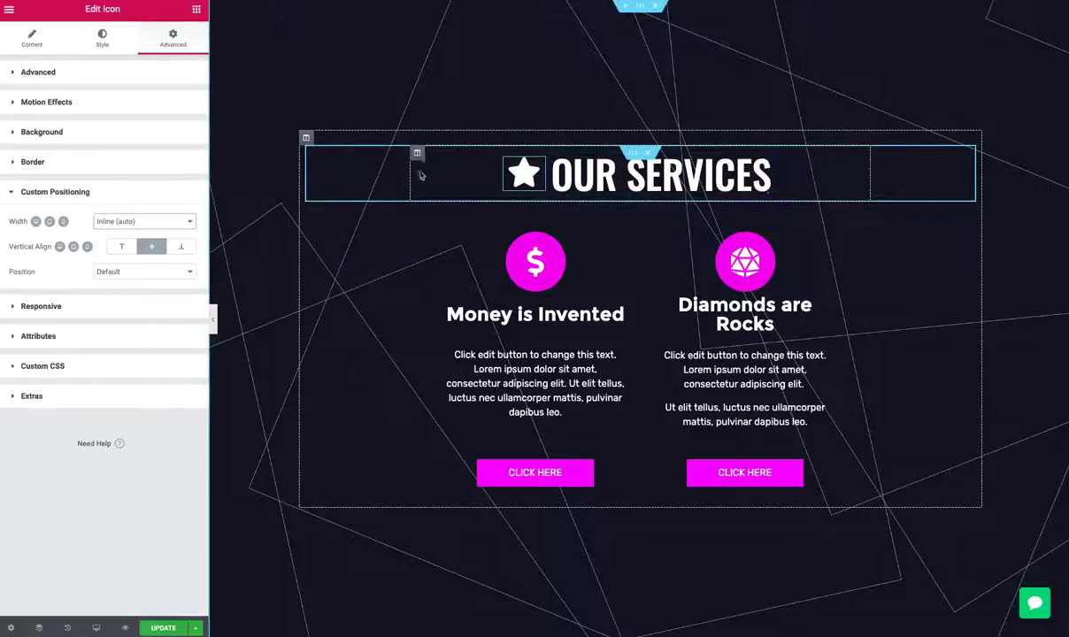
# - Review the title column's horizontal alignment options and the layout settings of the "Money is Invented" column
pyautogui.click(418, 156)
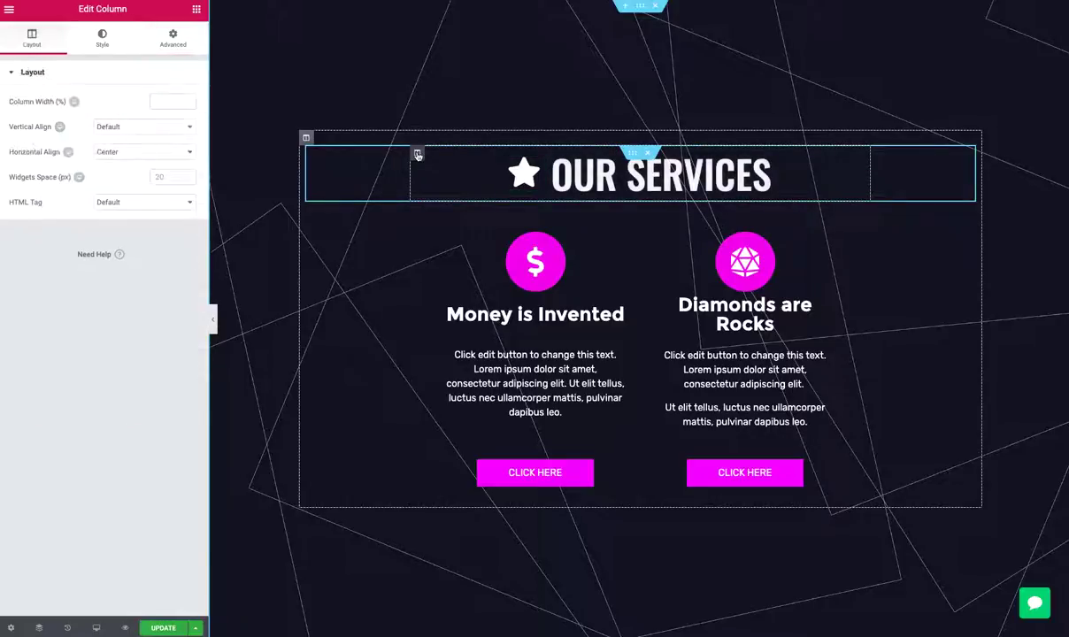
pyautogui.click(118, 154)
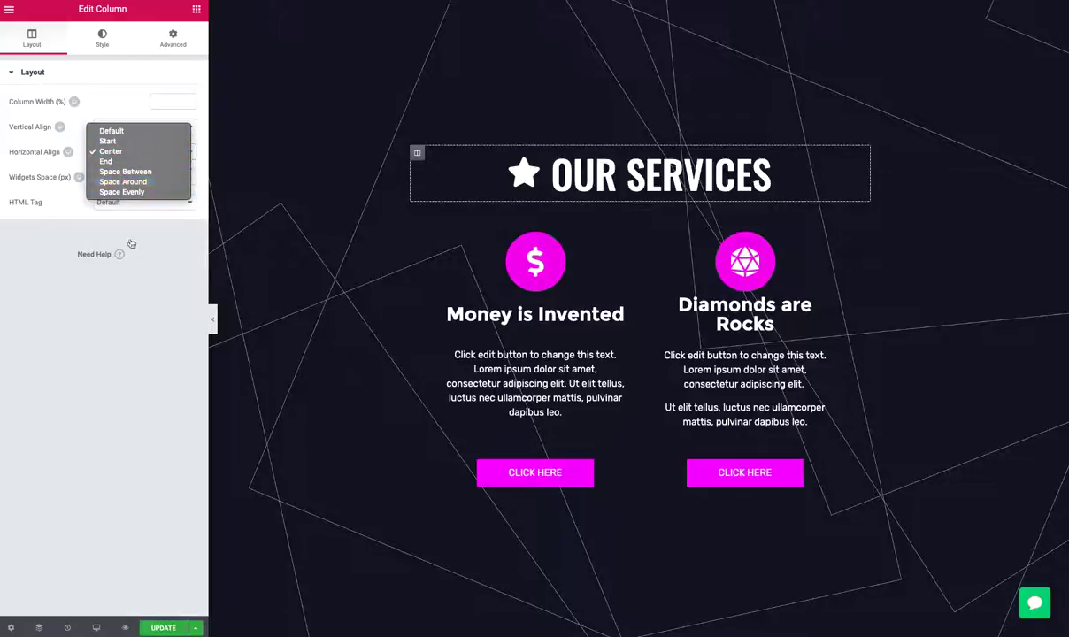
pyautogui.click(163, 348)
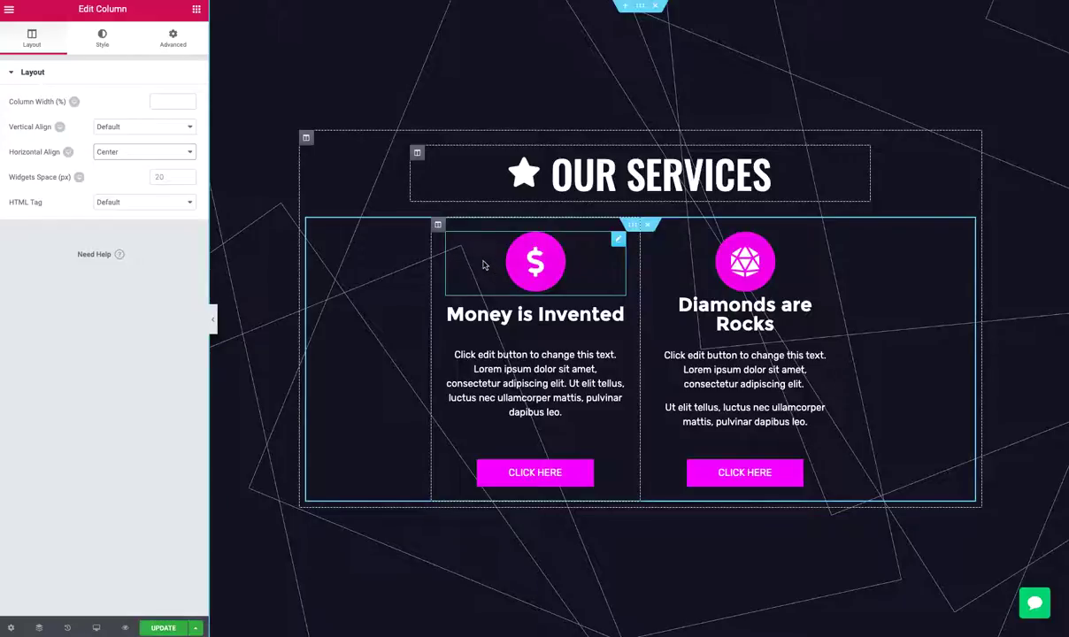
pyautogui.click(438, 226)
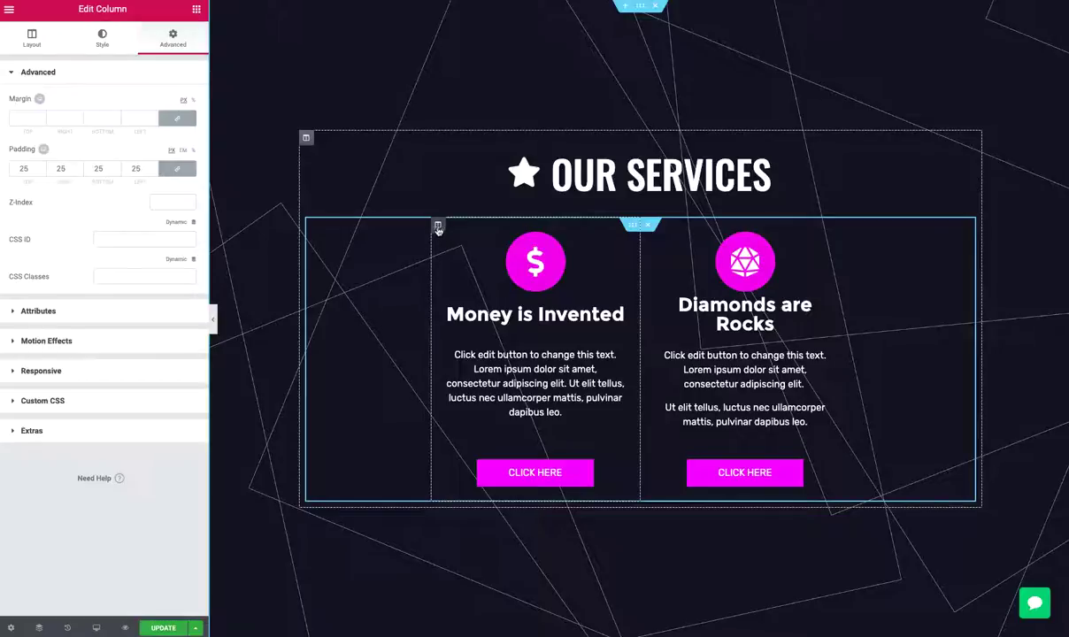
pyautogui.click(32, 39)
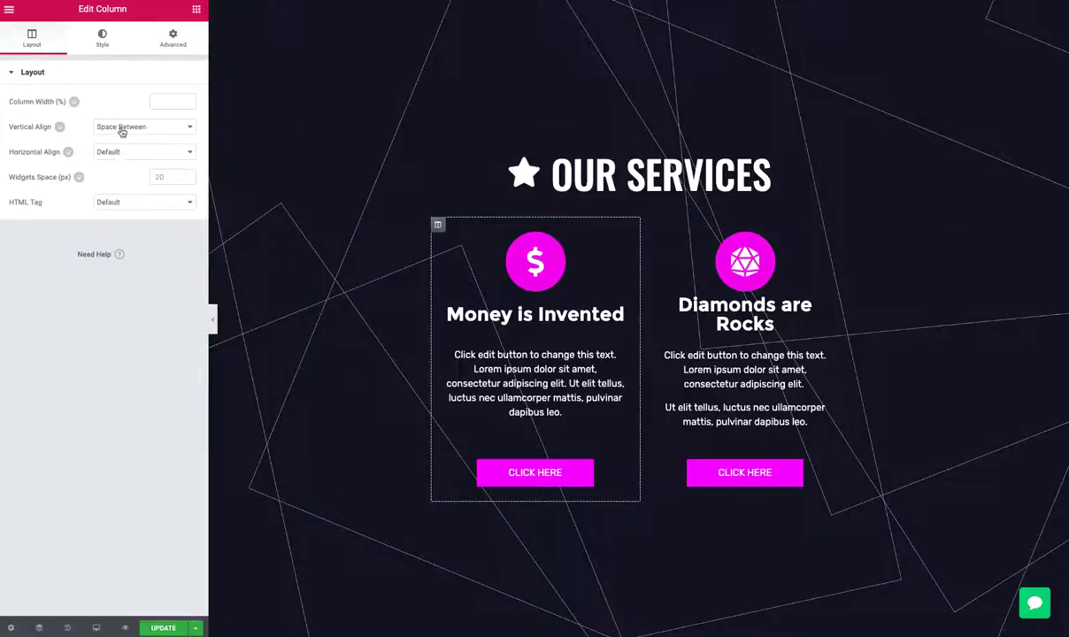